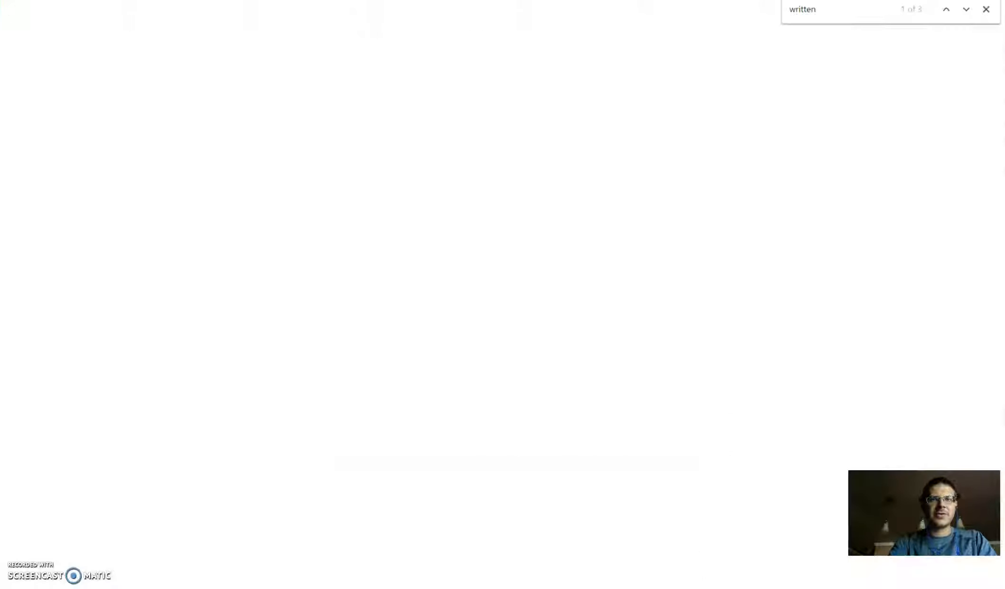
Step: Close the page search and expand the 6 (Week 5) Balanced Score Card element in the curriculum diagram
click(986, 9)
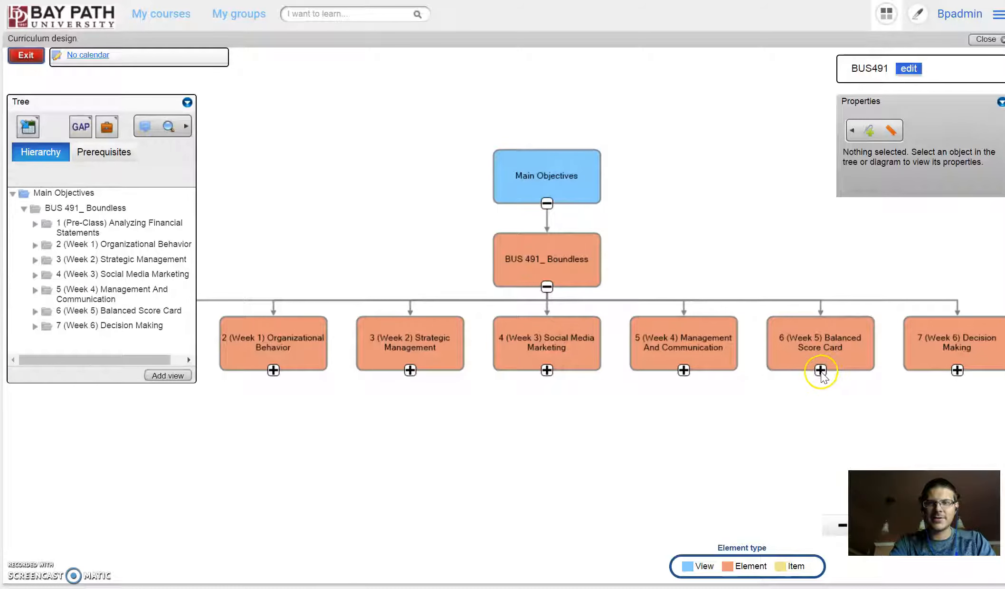
click(821, 372)
click(499, 203)
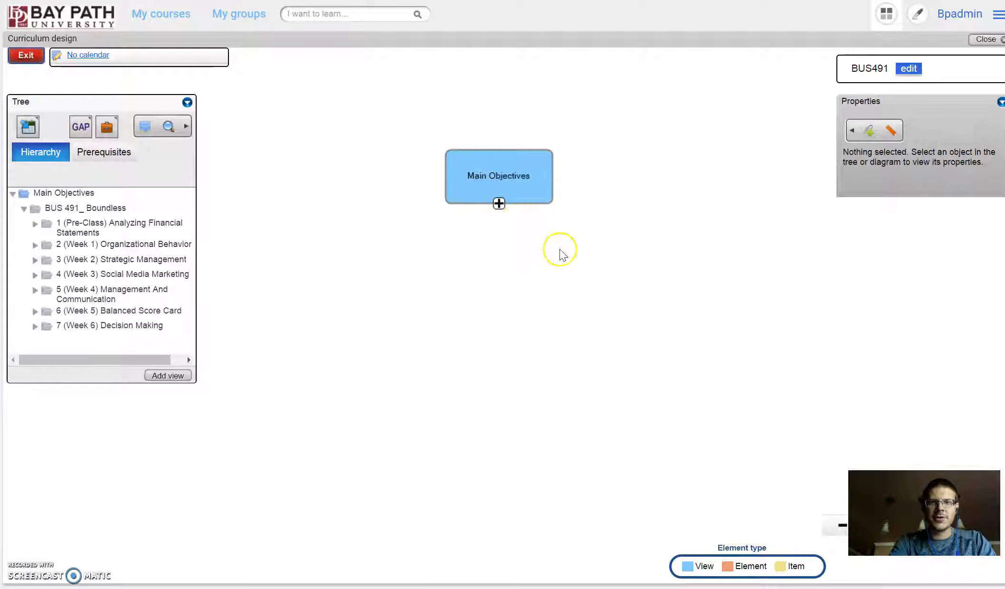
click(498, 287)
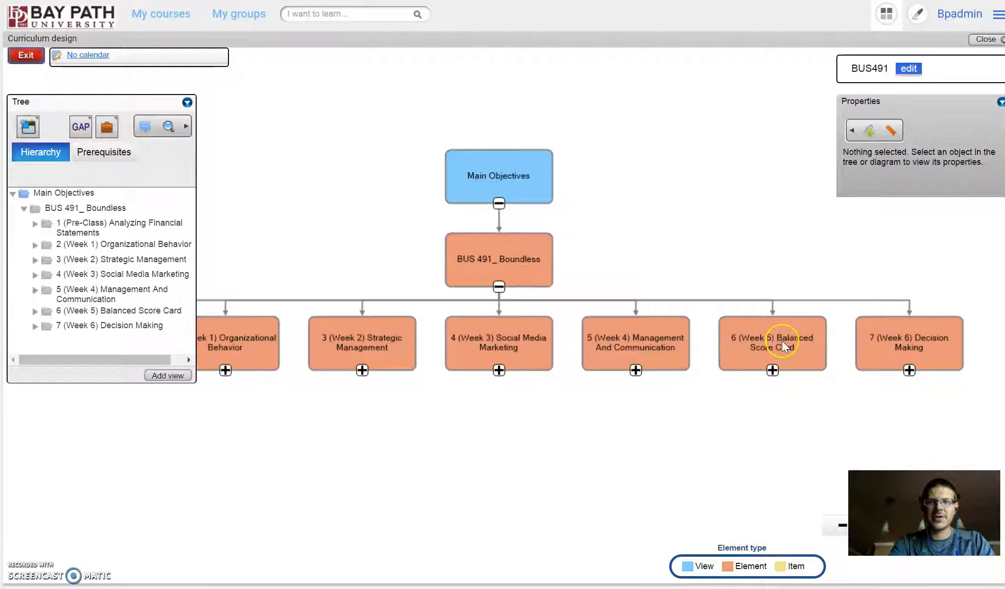
click(772, 370)
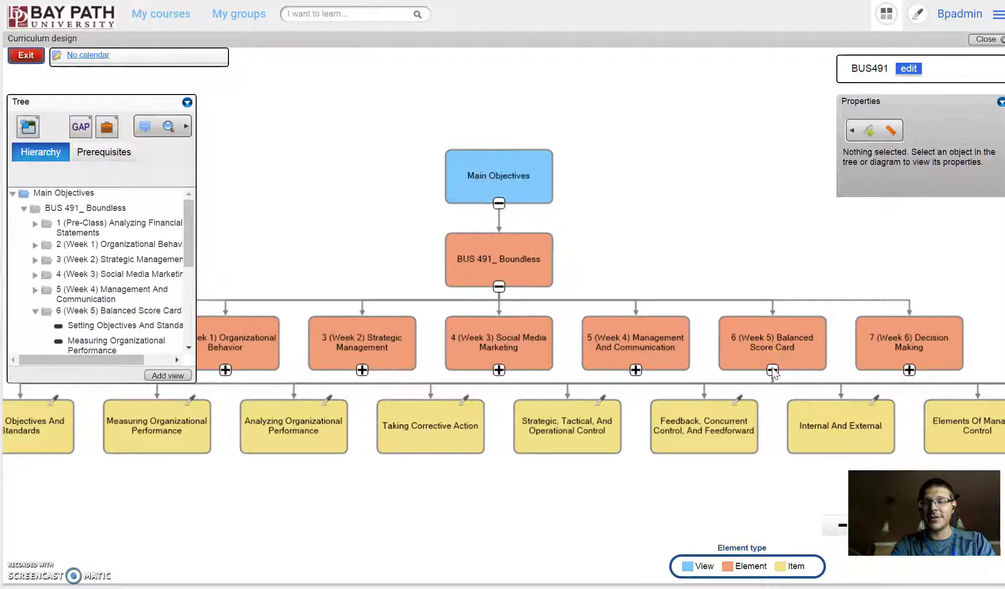
Step: Search the curriculum page for "organi" and compare the matching items with the activity title in the Google Docs document
key(ctrl+f)
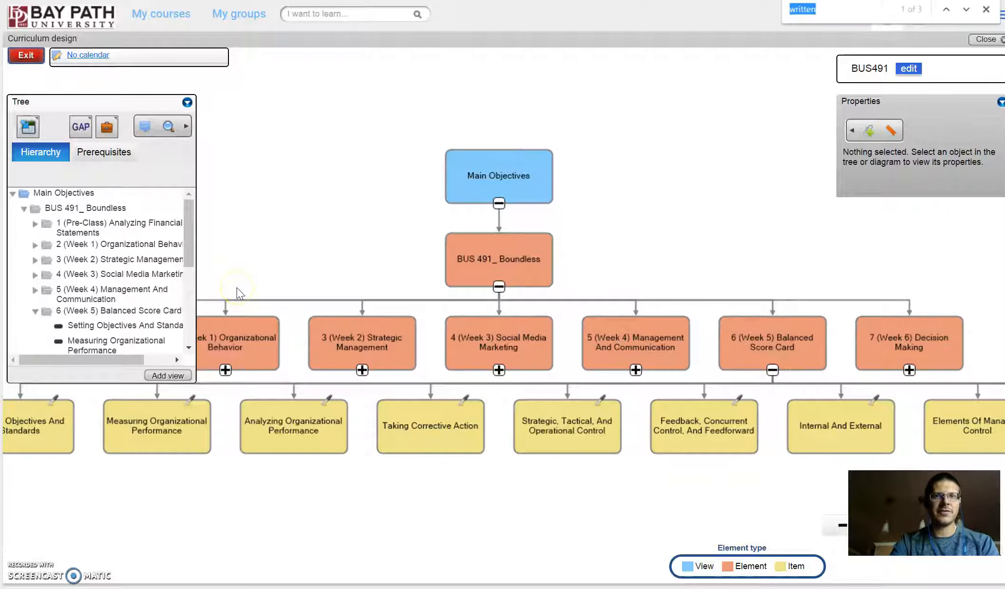
key(ctrl+Tab)
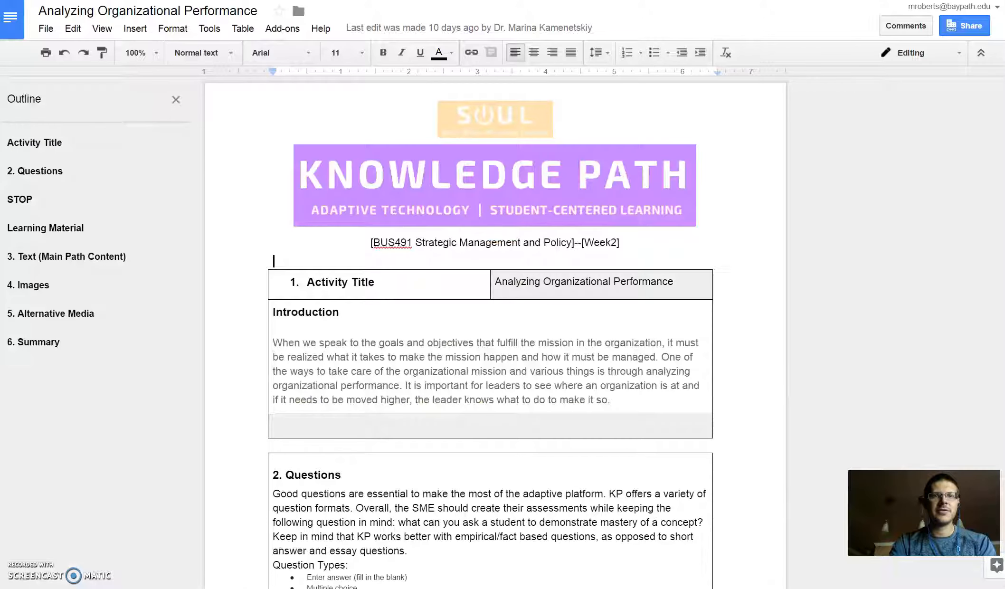
key(ctrl+shift+Tab)
text(organi)
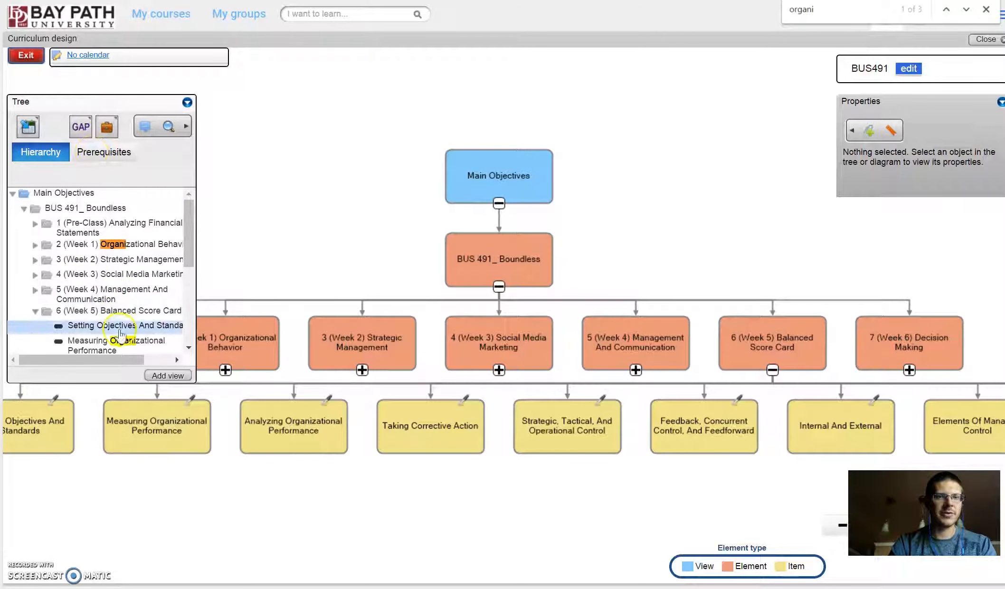
key(Return)
key(Return)
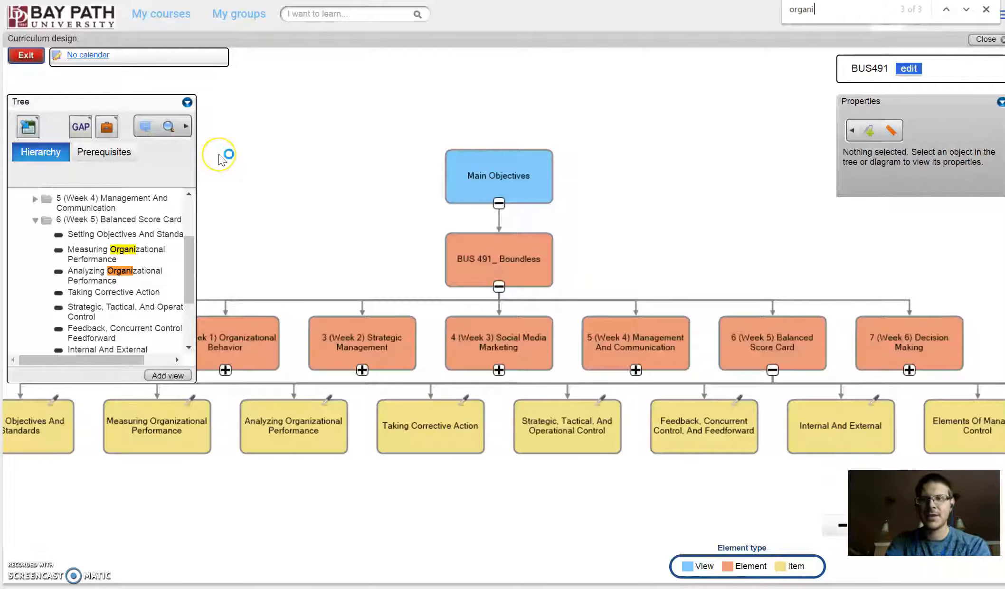
key(Return)
key(Return)
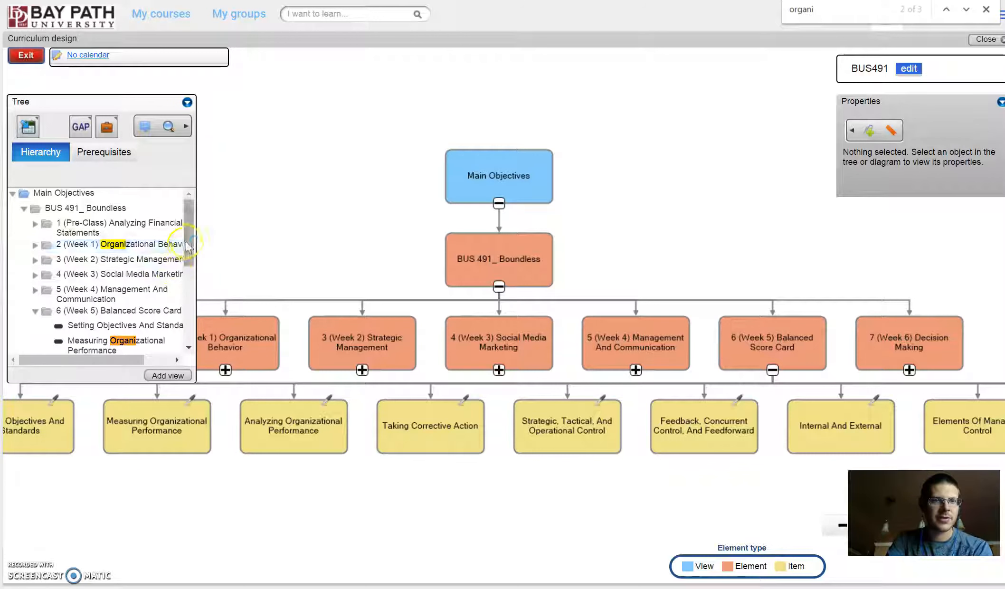
Step: Open the Measuring Organizational Performance item for authoring and display its question store
scroll(161, 270, down, 2)
click(142, 281)
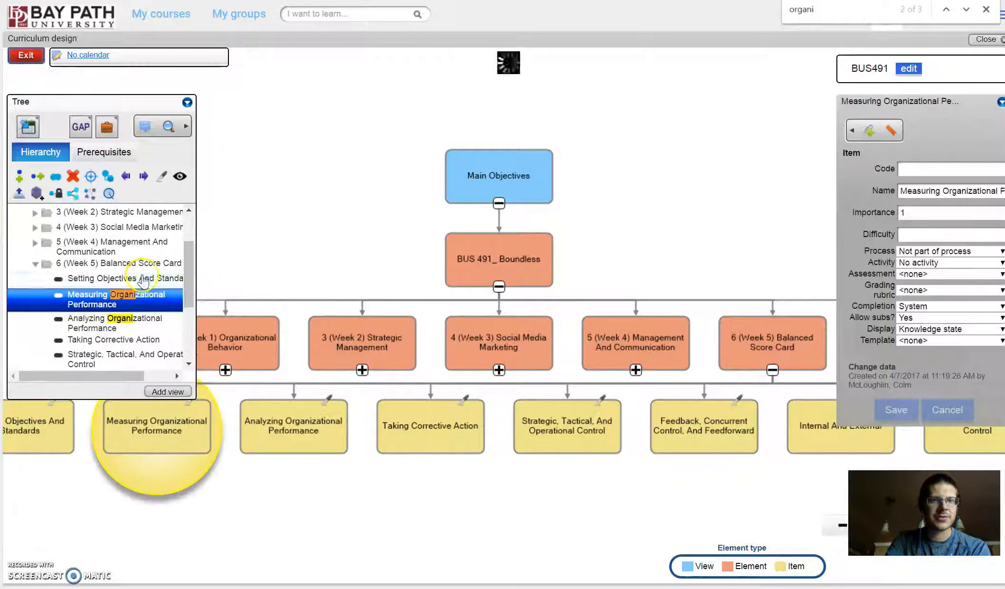
click(160, 180)
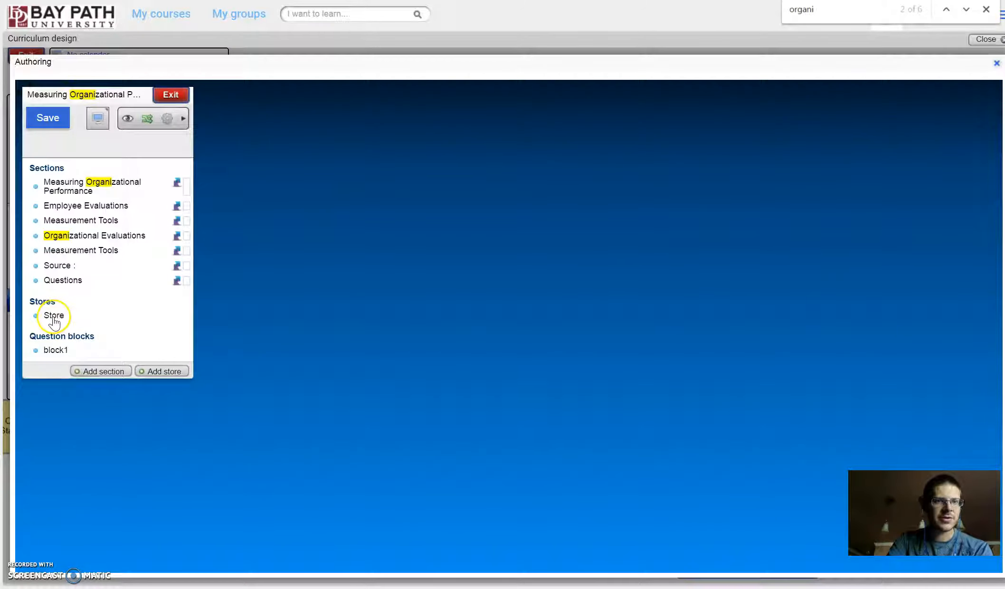
click(79, 316)
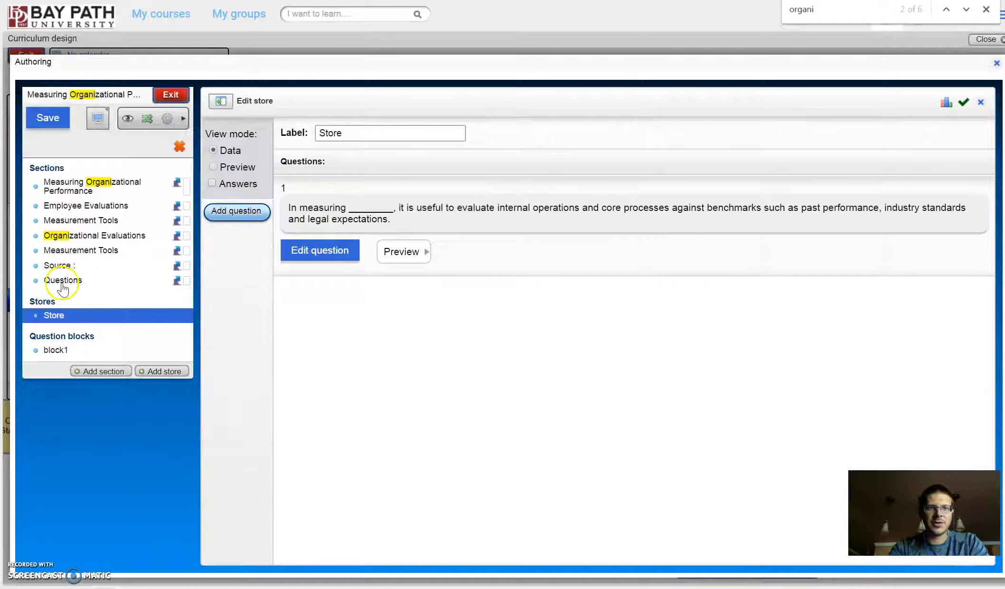
Step: Start a new question in the store and copy the Question 1 text from the Analyzing Organizational Performance document in Google Docs
click(236, 211)
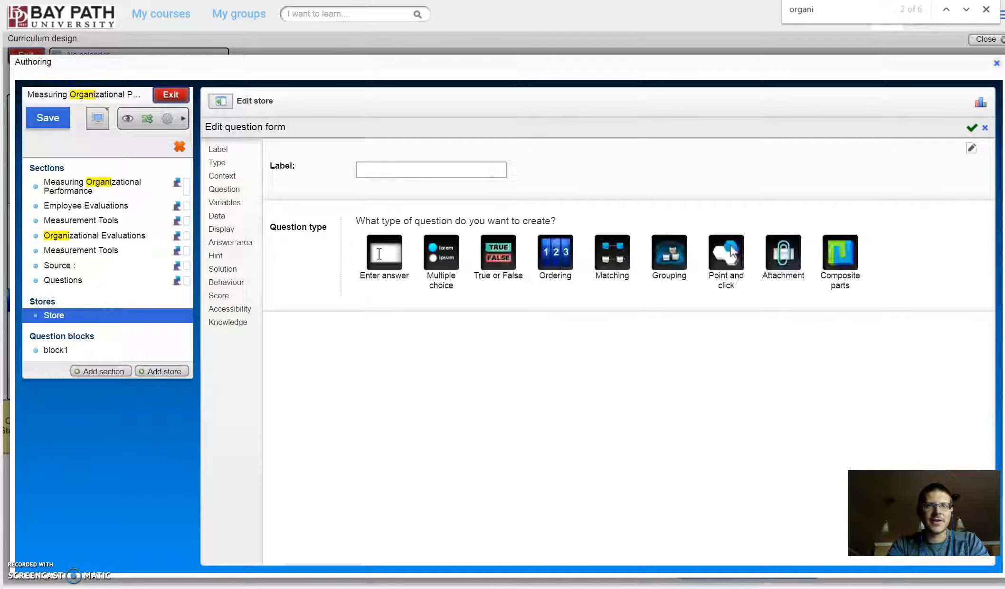
key(ctrl+Tab)
scroll(512, 320, down, 13)
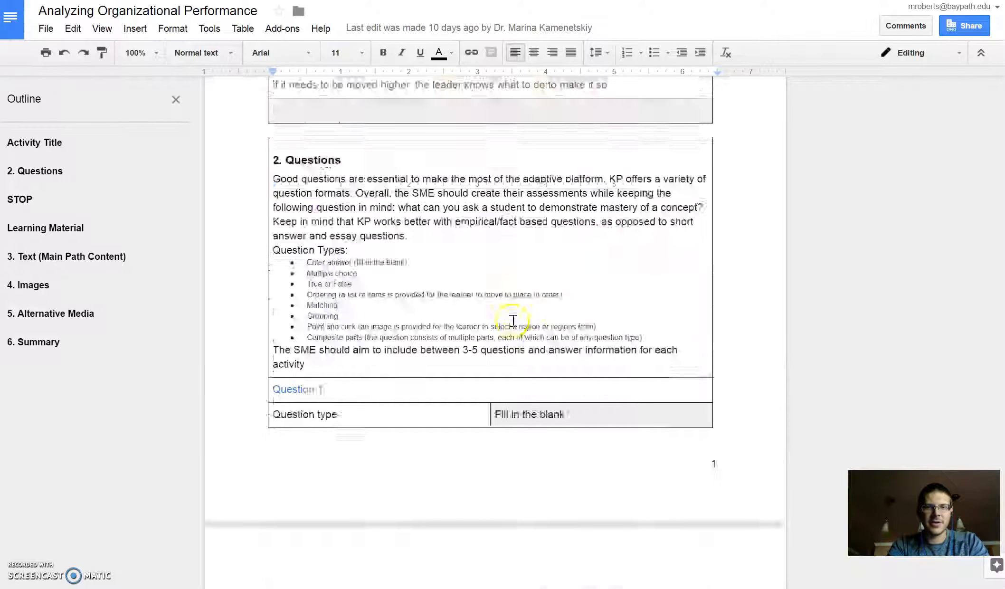
scroll(517, 308, up, 8)
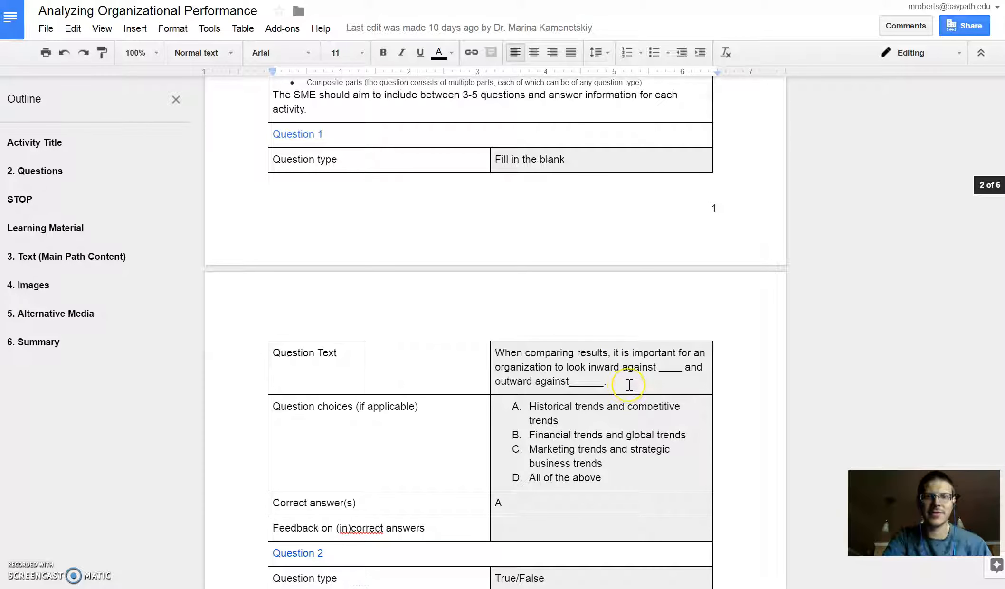
drag(619, 383, 496, 352)
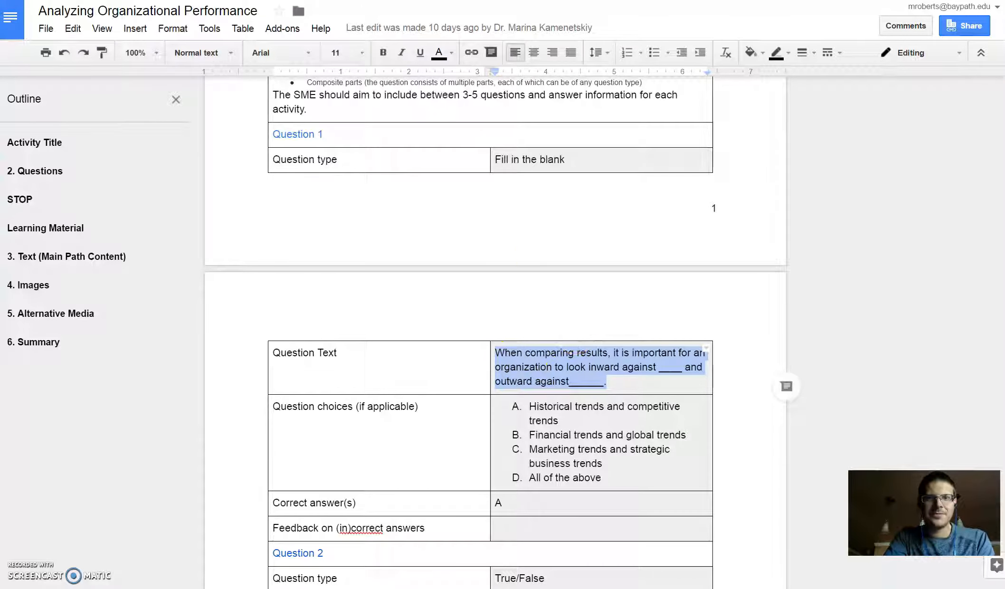
Step: Back in the curriculum authoring tool, set the question type to Multiple choice and decline to define a context
key(ctrl+Tab)
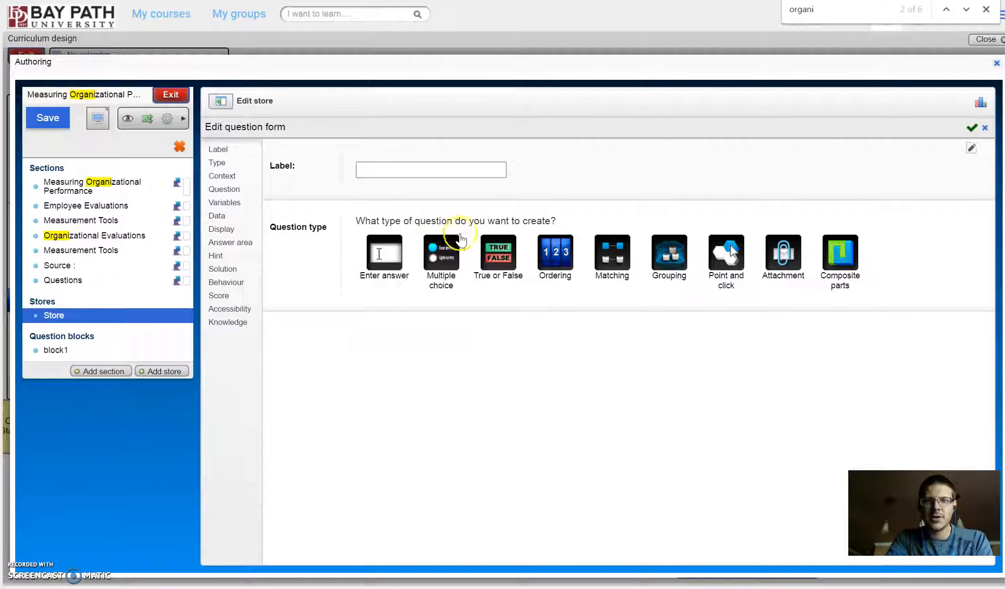
click(448, 261)
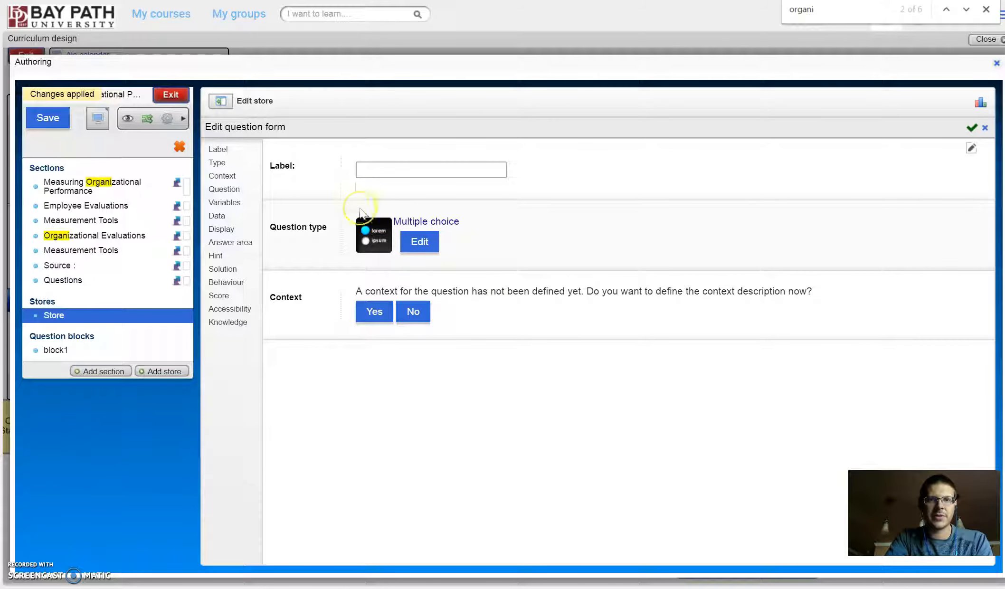
click(414, 312)
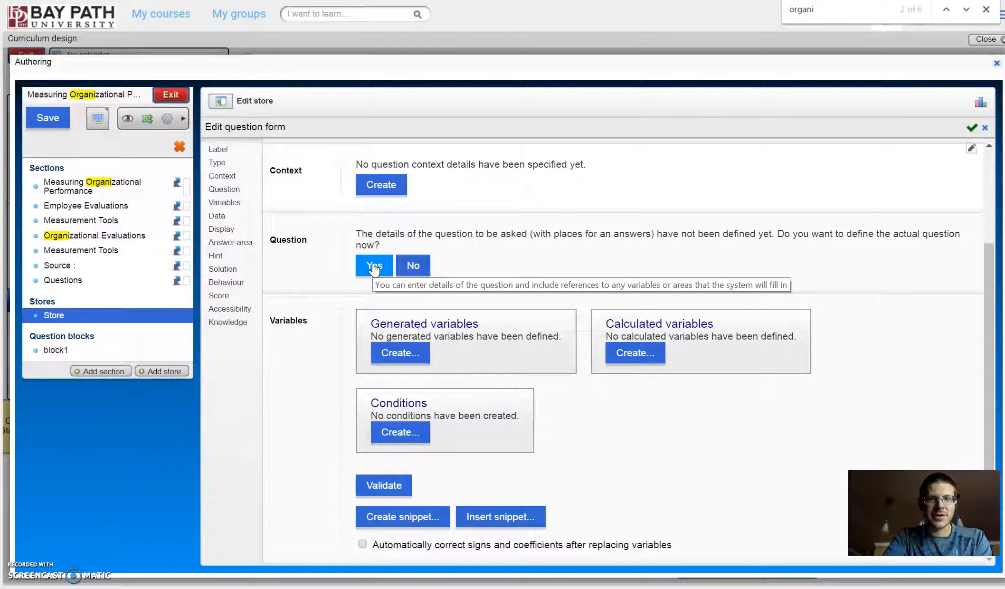
Step: Paste the copied "When comparing results" sentence as the question's source text, extend its first blank by one underscore, and apply it
click(375, 267)
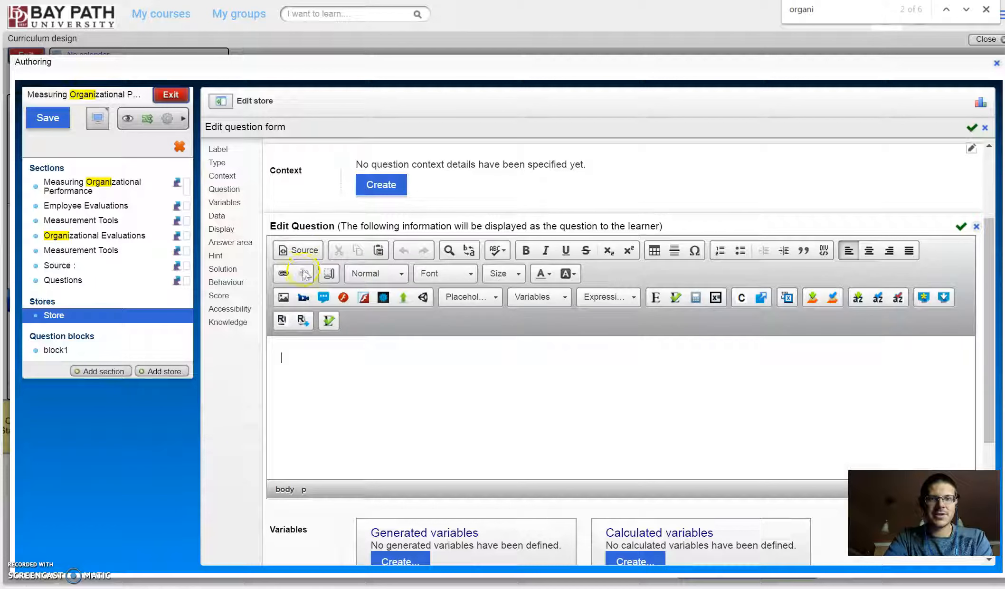
click(307, 252)
text(When comparing results, it is important for an organization to look inward against ____ and outward against______.)
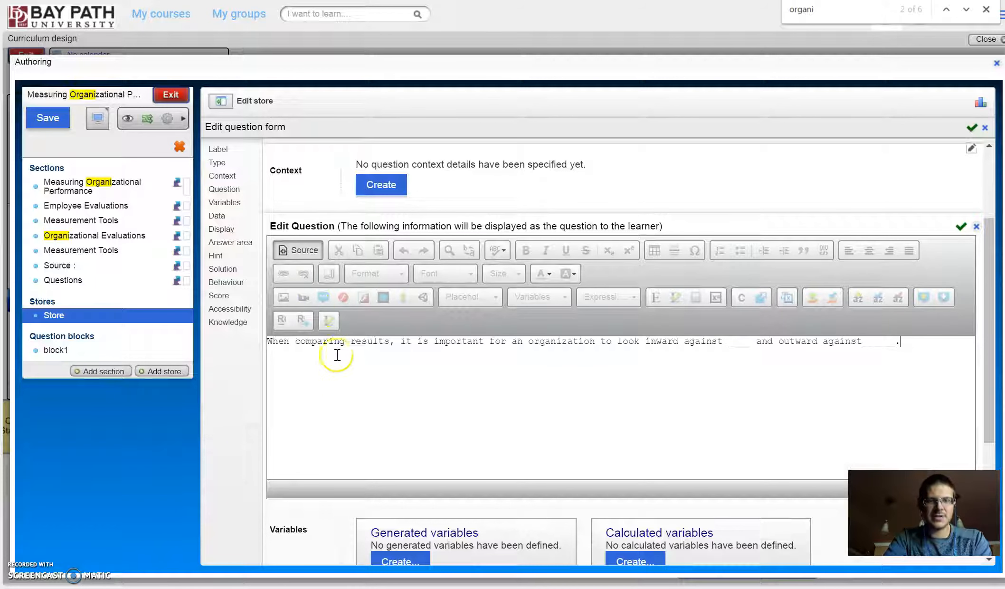
click(308, 257)
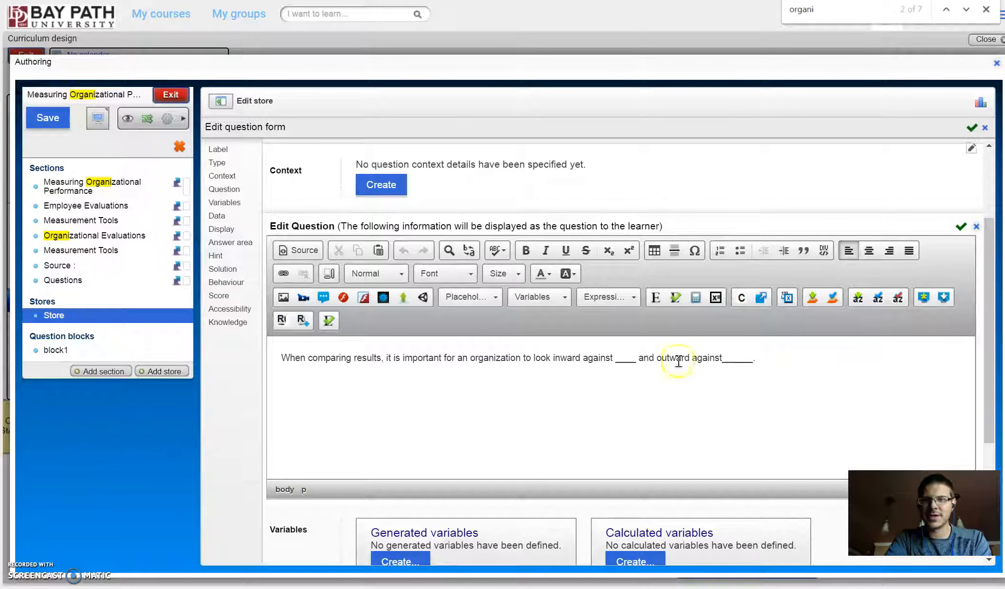
click(397, 307)
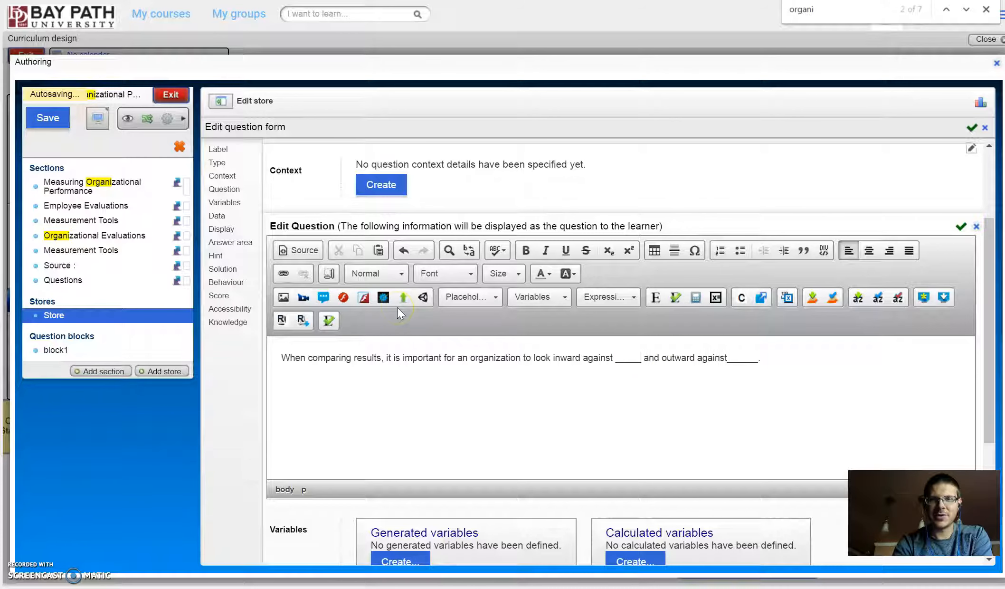
click(961, 226)
Step: Create the choice "Historical trends and competitive trends", copied from the Google Docs document, with the status Correct answer
scroll(706, 225, down, 5)
scroll(534, 454, down, 5)
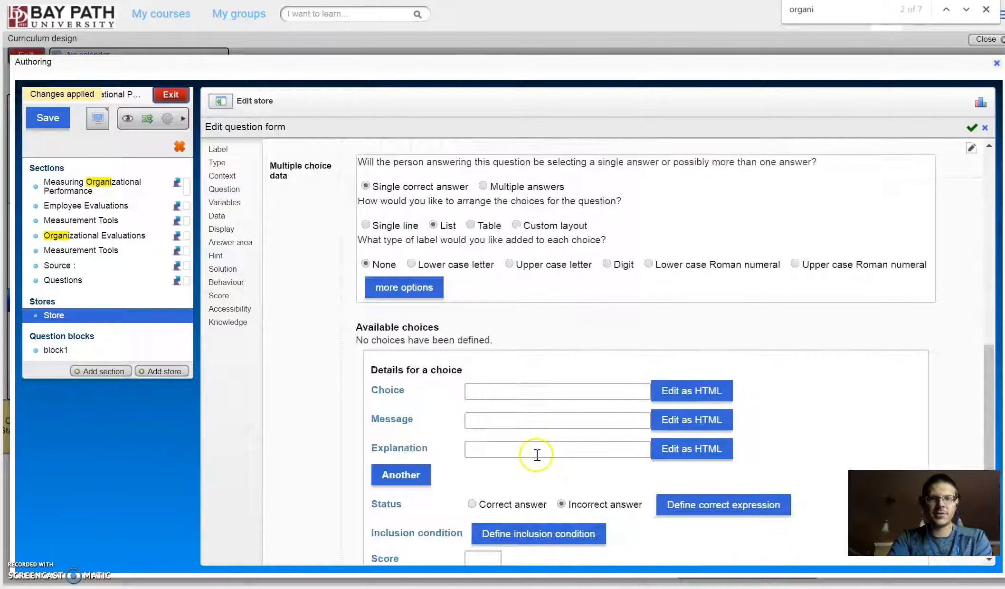
scroll(503, 448, down, 2)
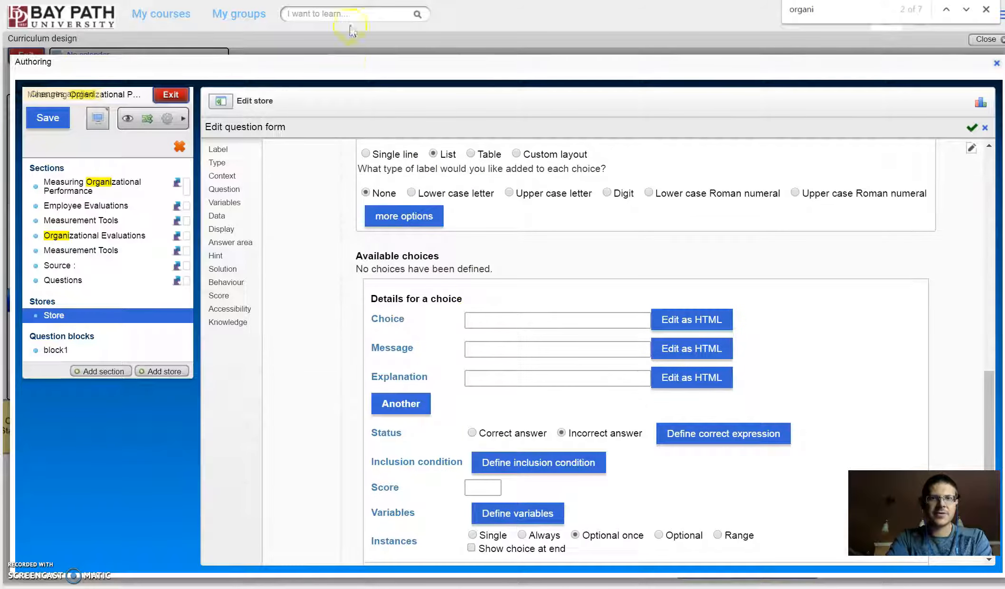
click(350, 1)
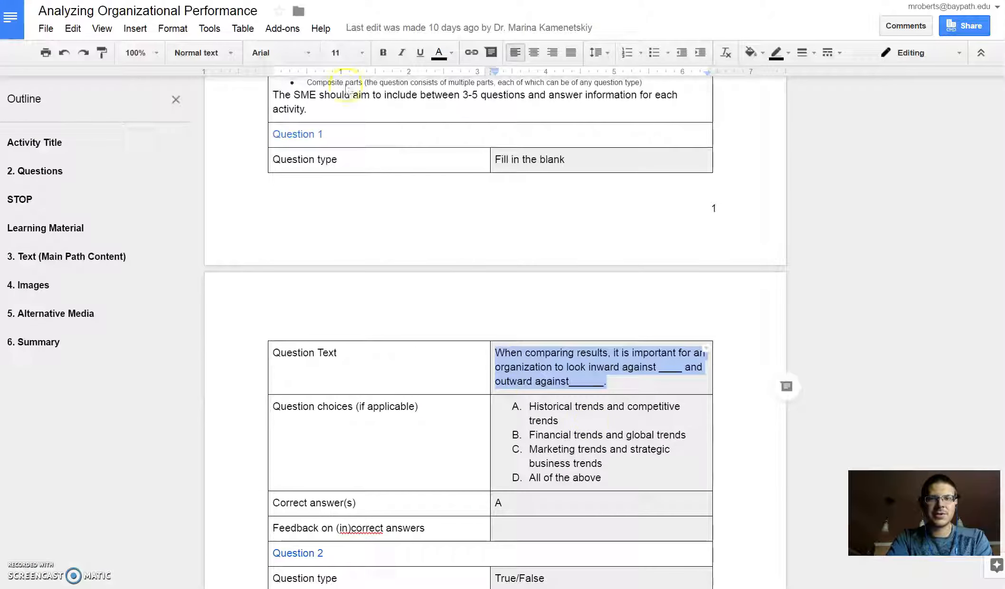
click(631, 429)
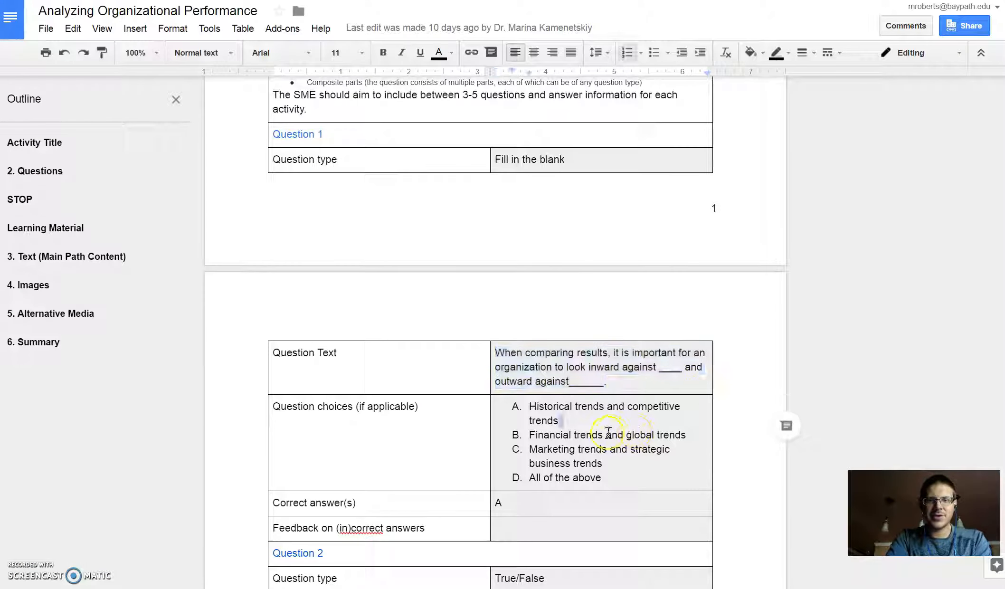
shift+click(531, 407)
key(ctrl+c)
click(368, 1)
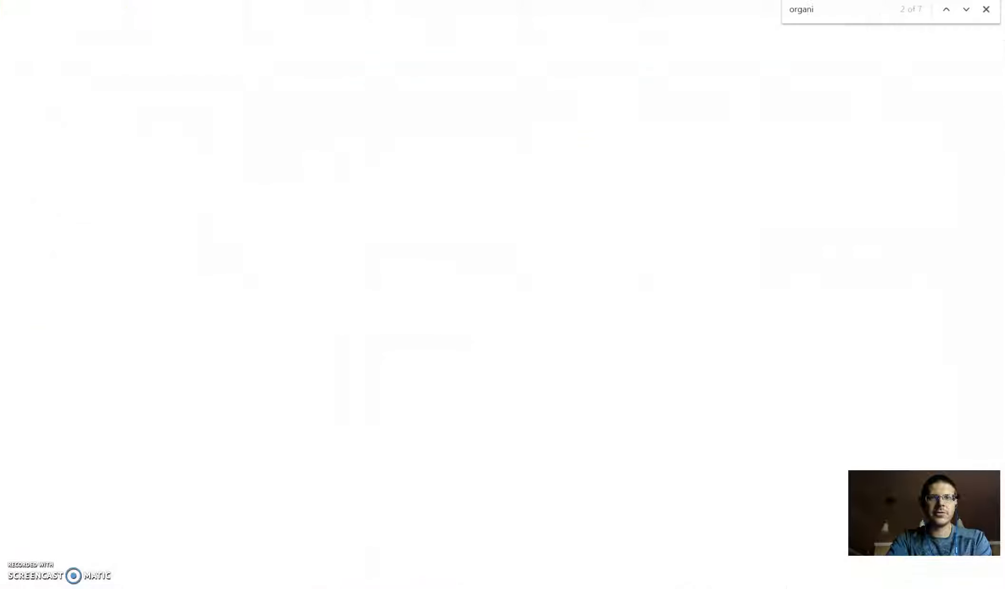
click(569, 318)
key(ctrl+v)
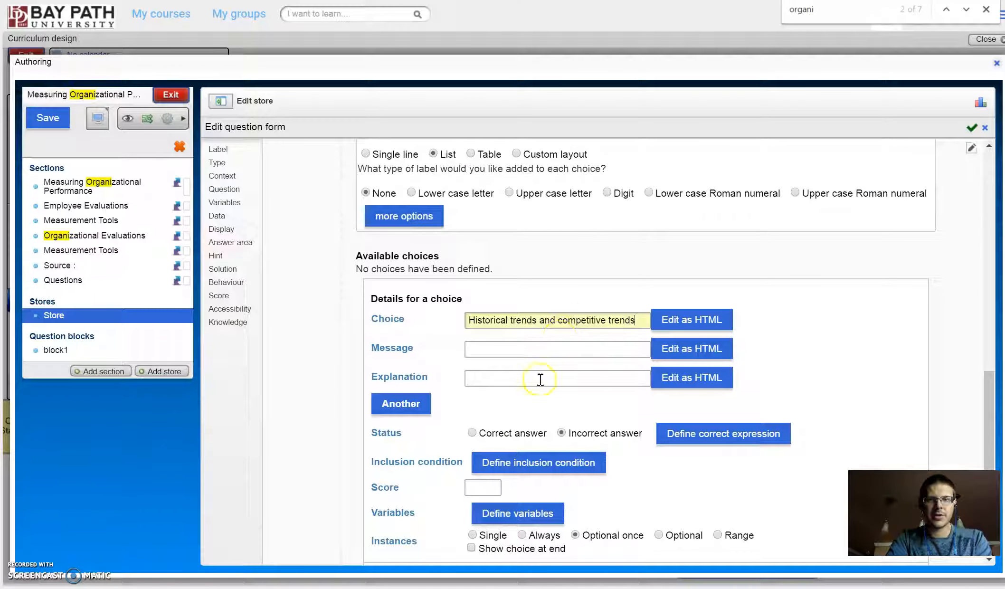
click(472, 433)
scroll(452, 456, down, 2)
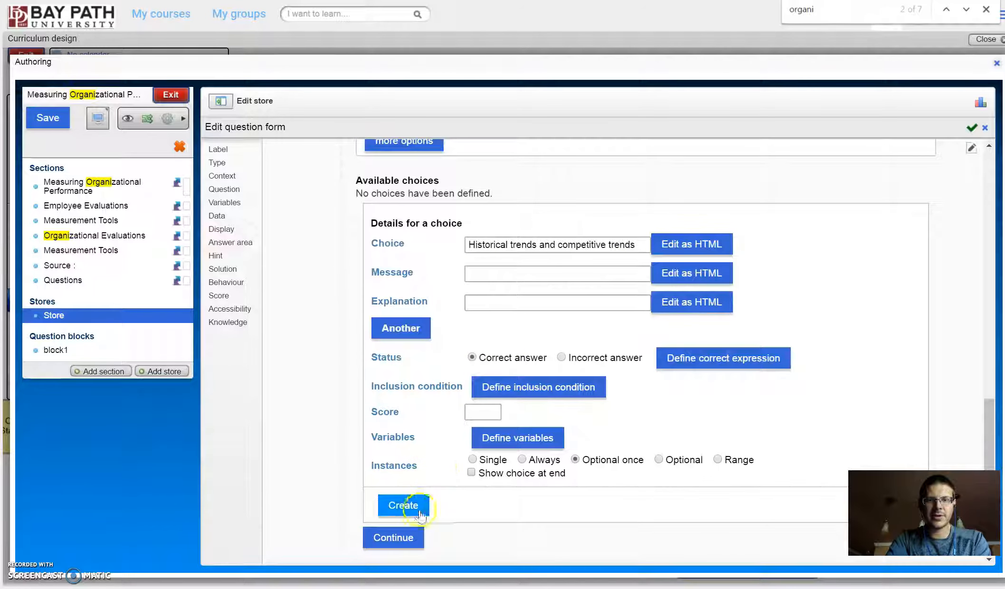
click(413, 504)
Step: Add two more sets of choice fields and fill the first choice with "Financial trends and global trends" copied from the document
click(412, 375)
click(409, 456)
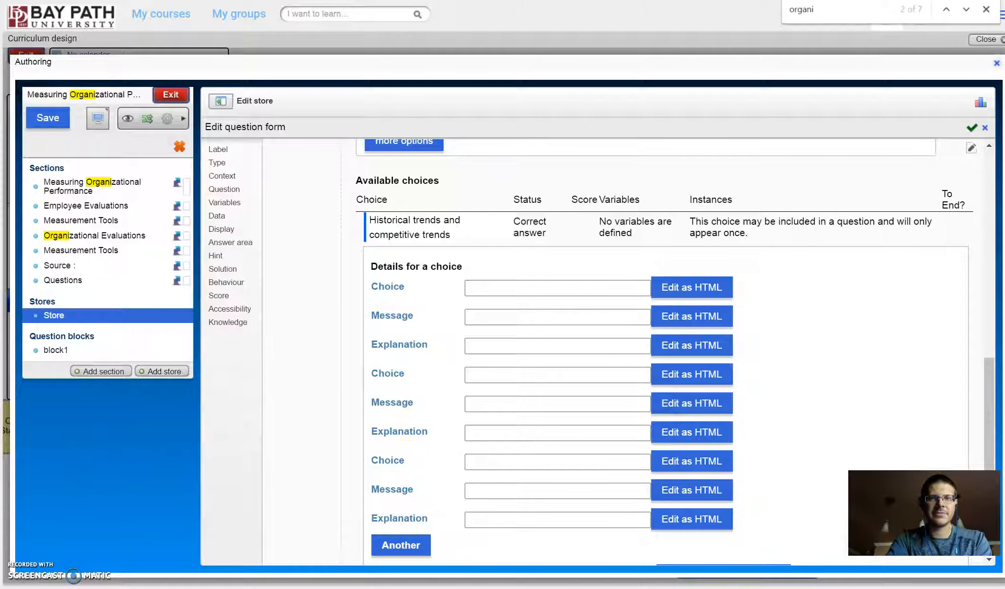
key(alt+Tab)
drag(687, 435, 546, 431)
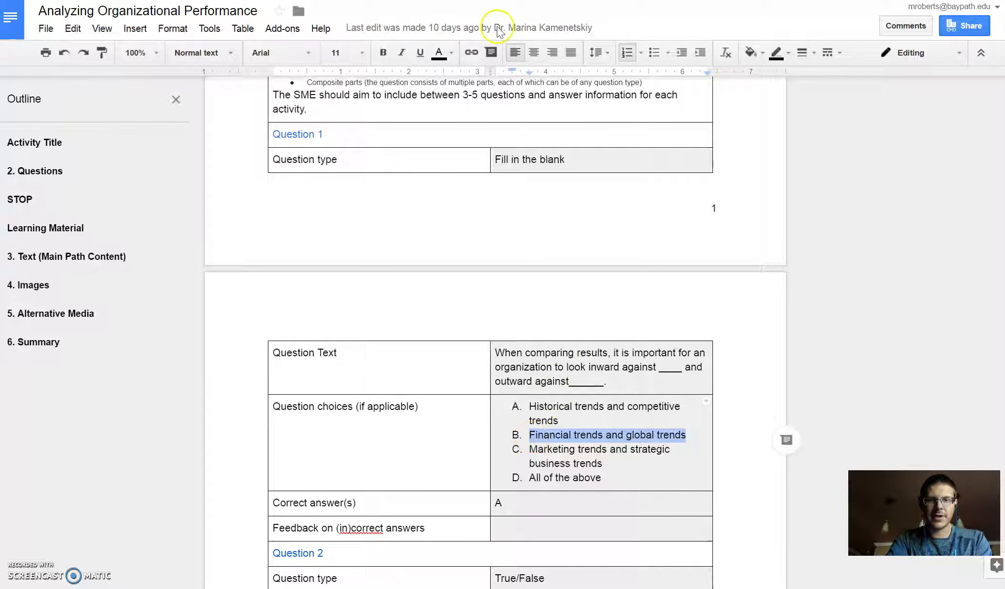
key(alt+Tab)
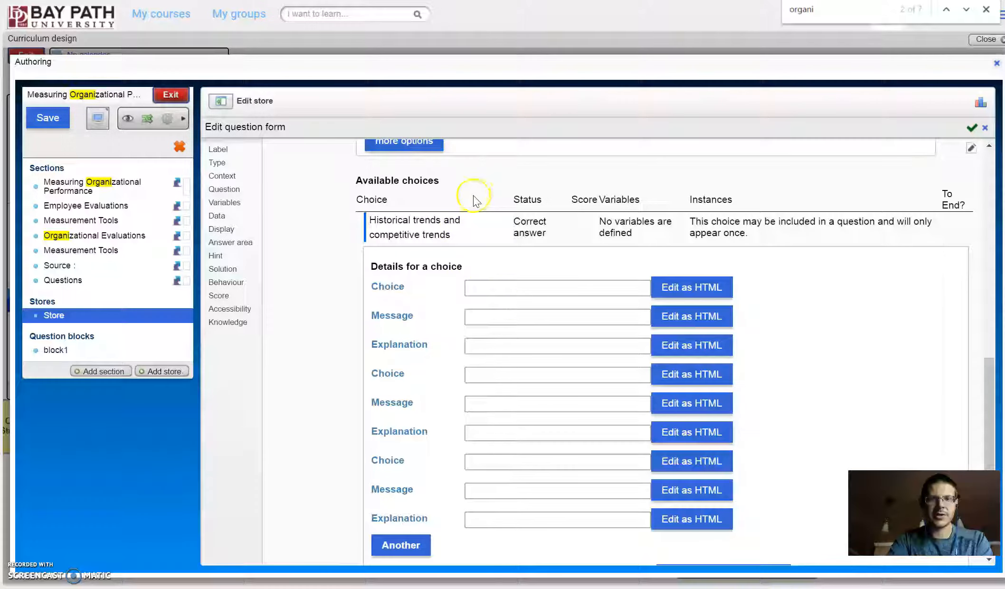
click(507, 289)
text(Financial trends and global trends)
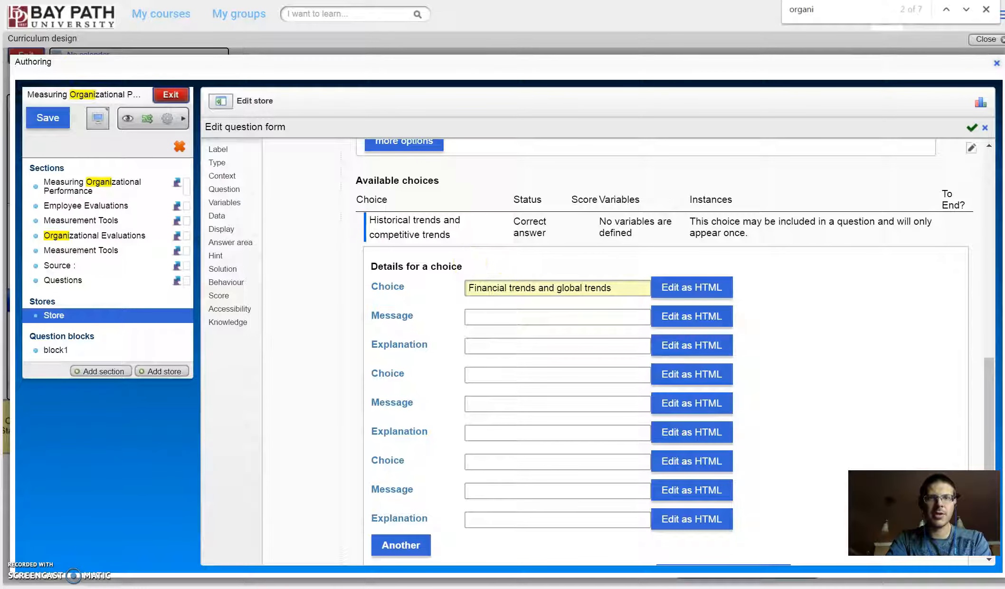
Step: Copy "Marketing trends and strategic business trends" from the Google Docs document and paste it as the second choice in the authoring tool
key(alt+Tab)
drag(602, 463, 542, 452)
key(ctrl+c)
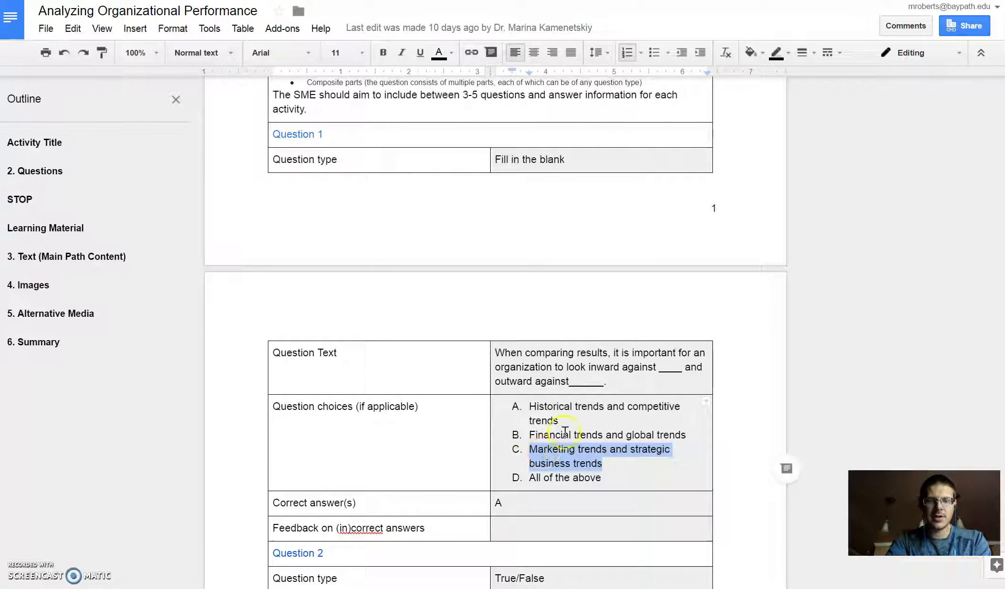
key(alt+Tab)
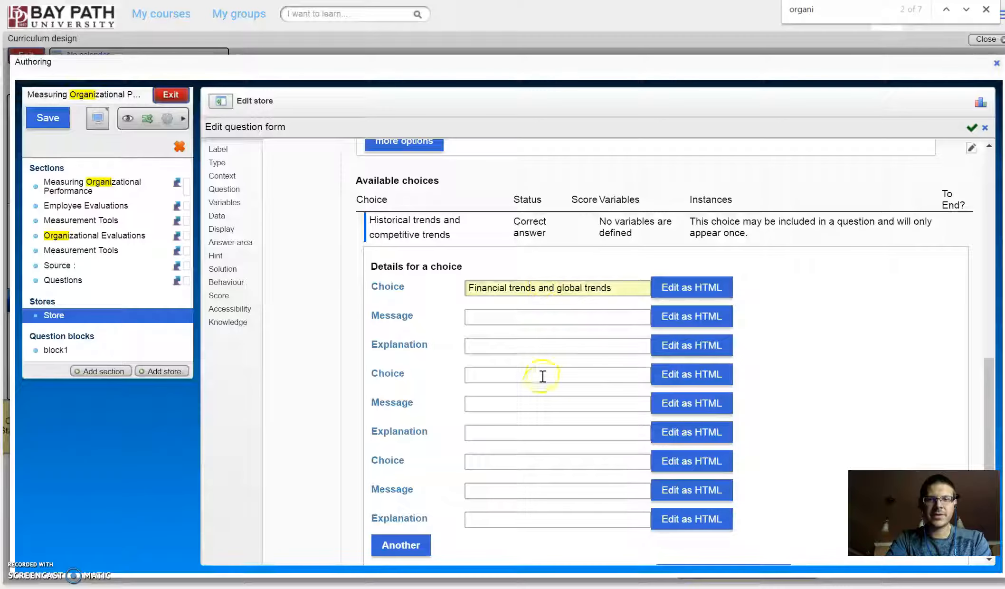
click(533, 377)
key(ctrl+v)
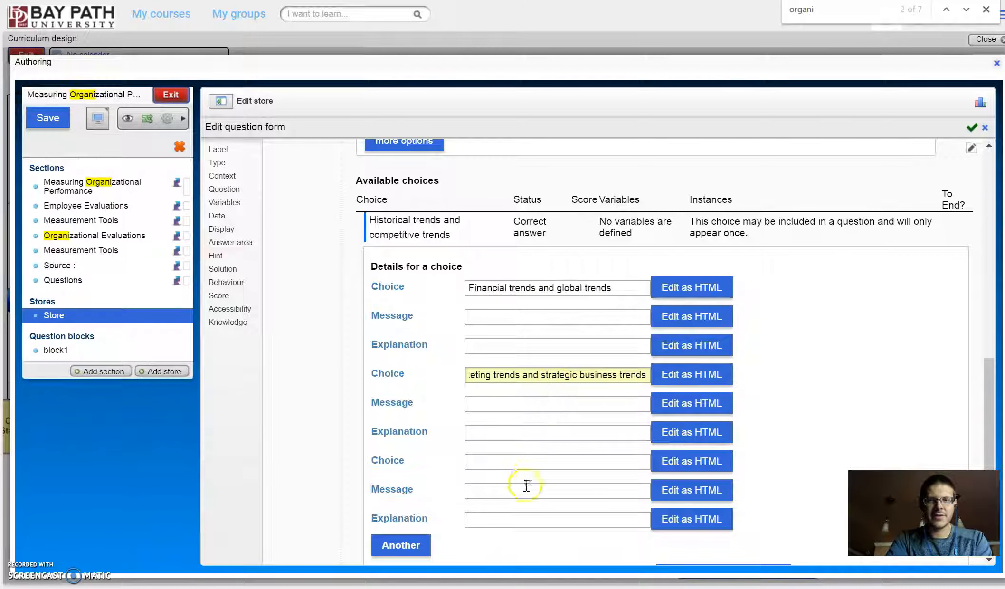
Step: Fill the third choice with "All of these responses" and create the three choices as incorrect answers
click(502, 462)
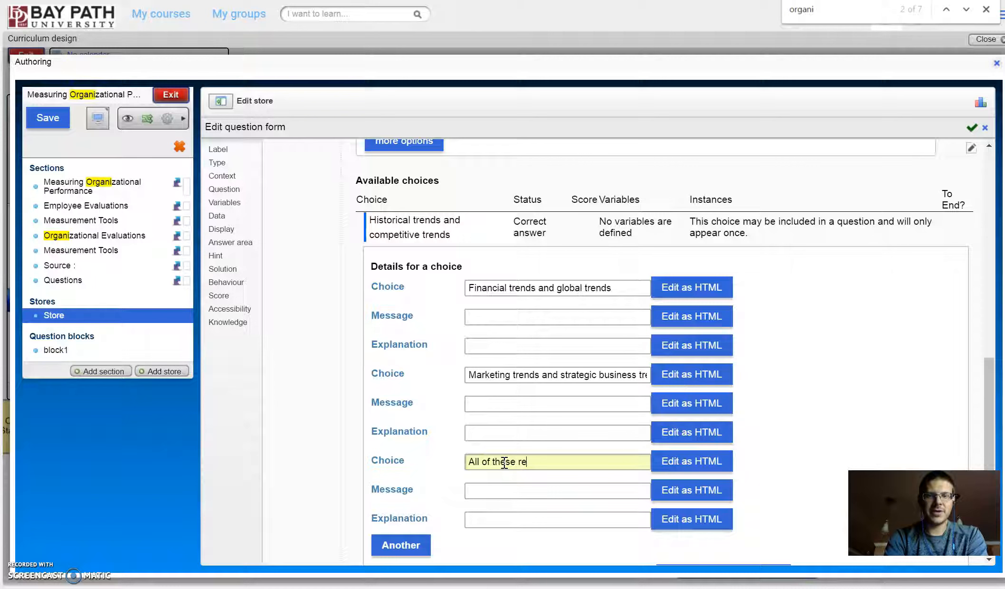
key(BackSpace)
key(BackSpace)
key(BackSpace)
key(BackSpace)
key(BackSpace)
key(BackSpace)
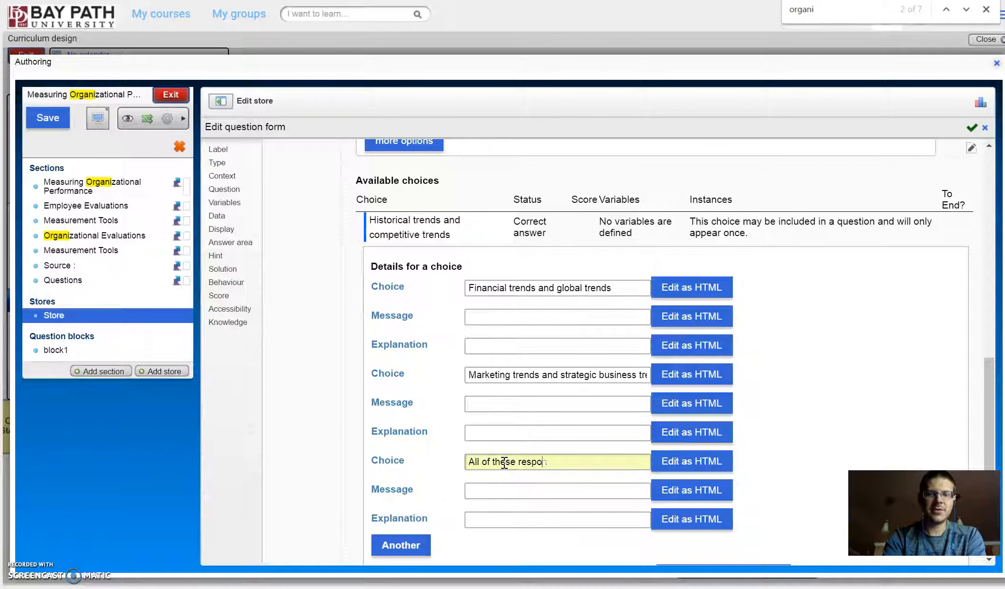
scroll(505, 447, down, 5)
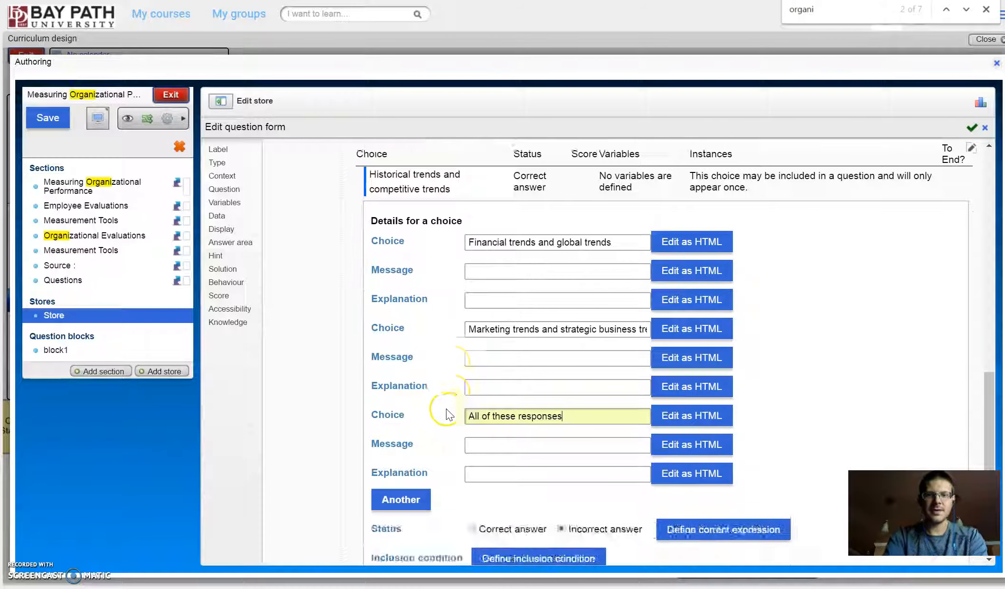
click(407, 507)
scroll(524, 339, up, 5)
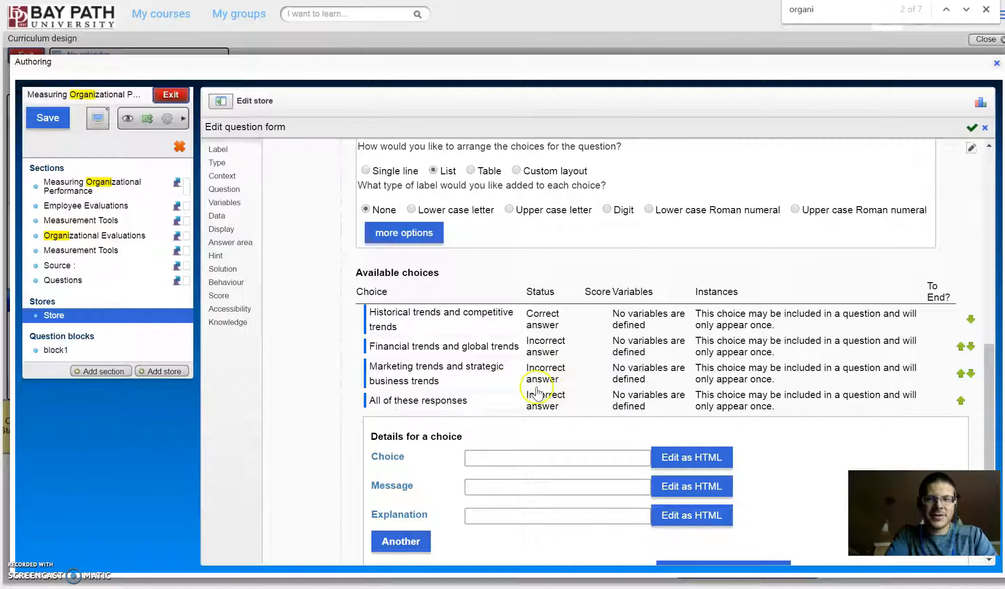
click(518, 452)
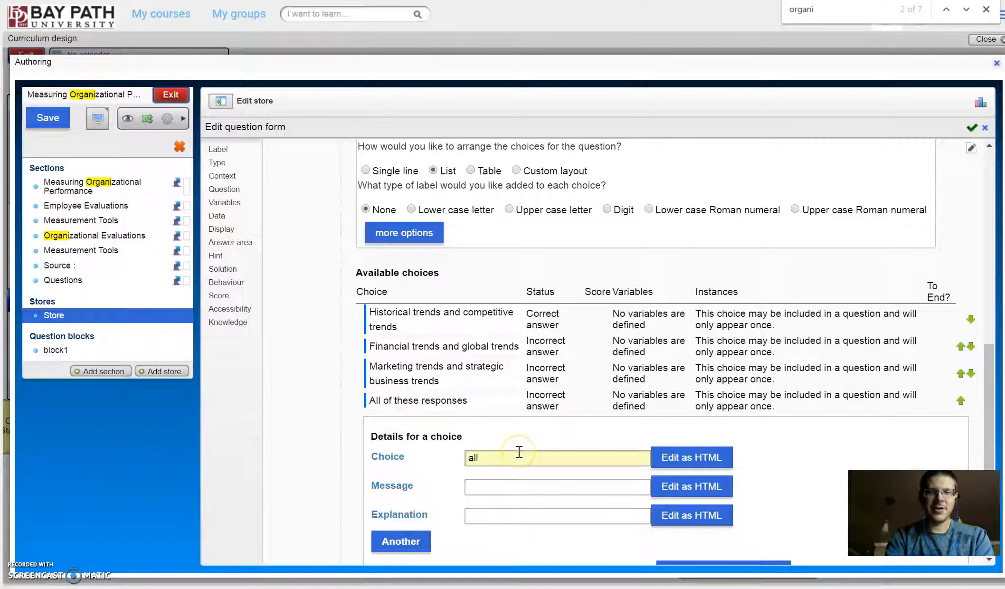
text(all of the above)
scroll(517, 460, down, 4)
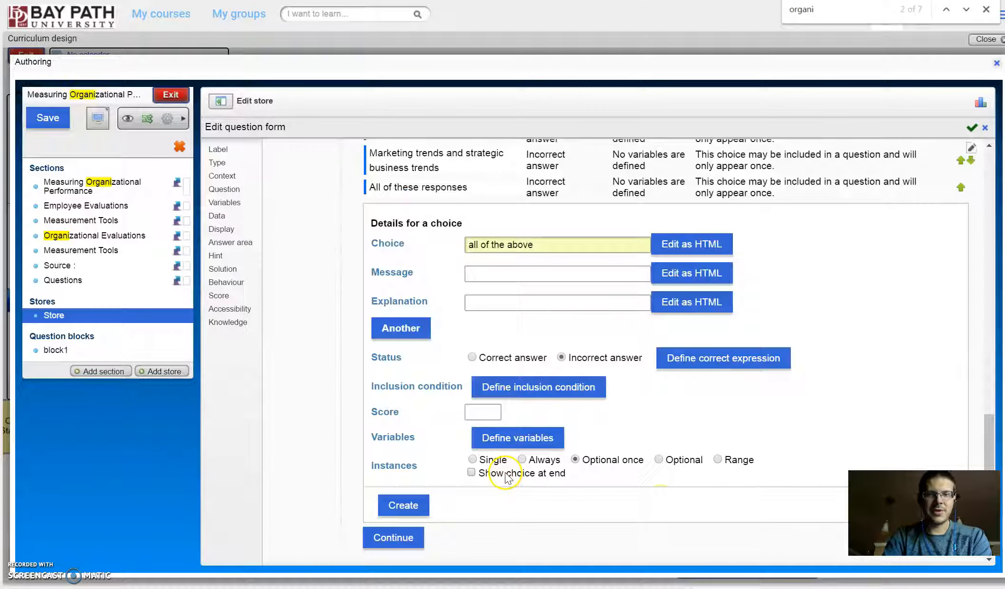
click(471, 473)
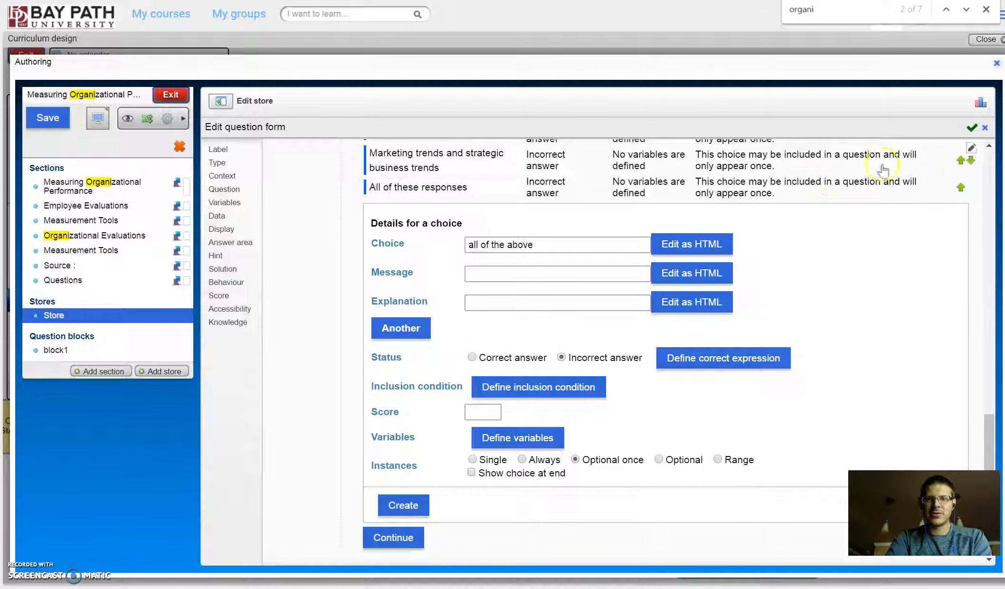
scroll(882, 170, up, 3)
click(972, 127)
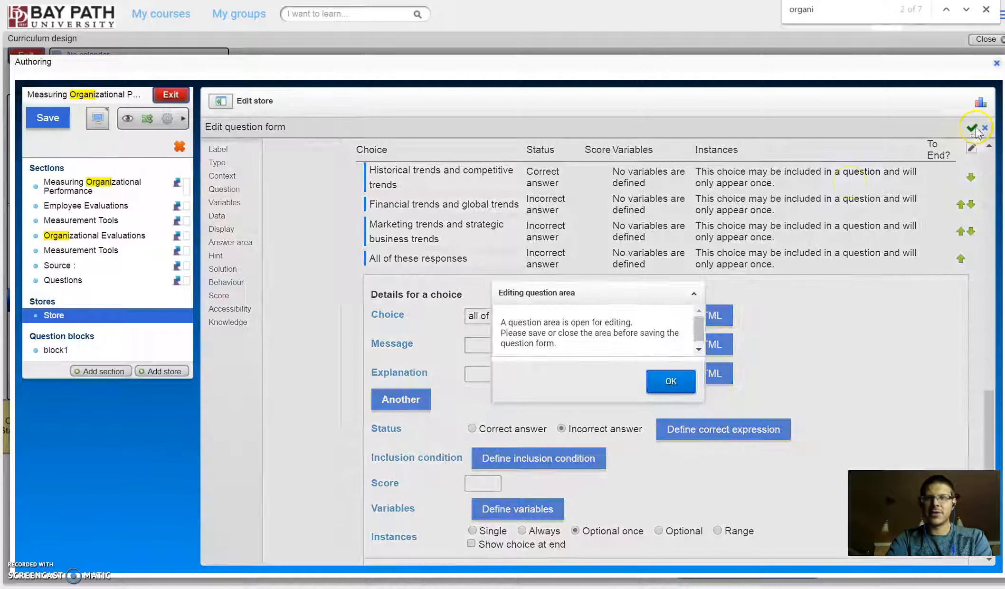
click(671, 381)
scroll(447, 469, down, 3)
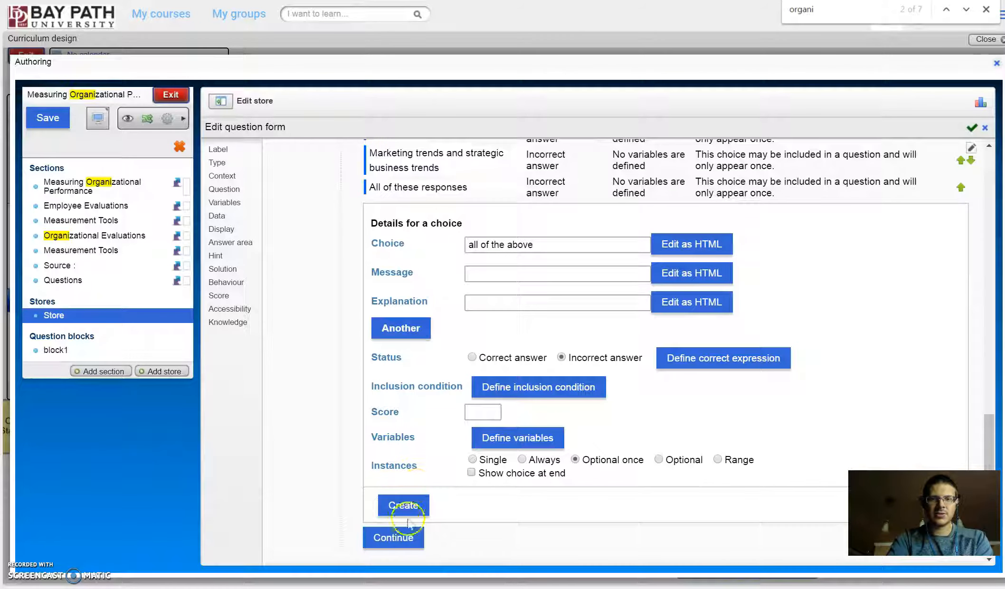
drag(540, 244, 370, 233)
key(BackSpace)
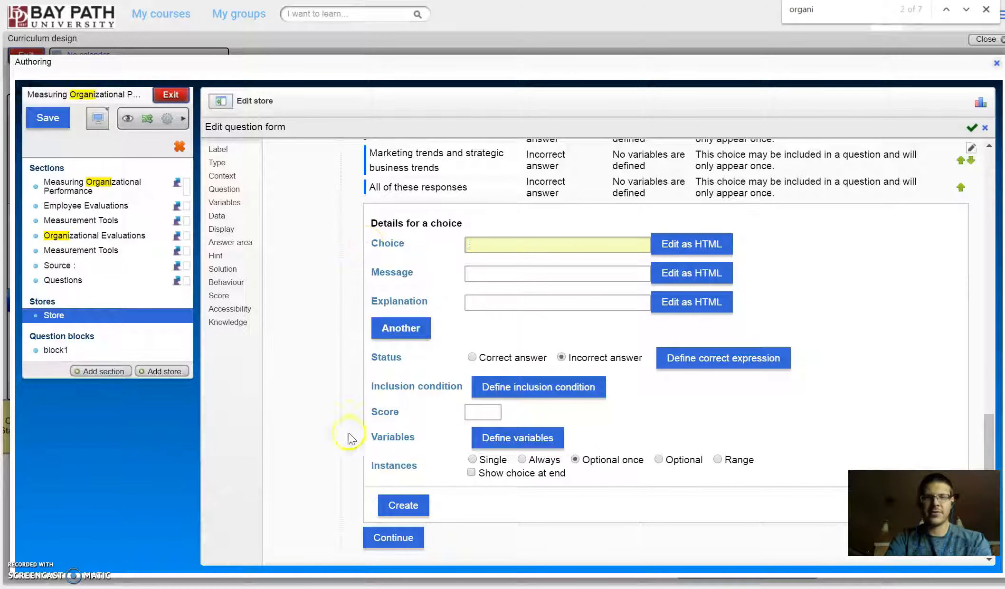
Step: Finish the choice definitions, apply the question and the store changes, and open the question block block1
click(395, 539)
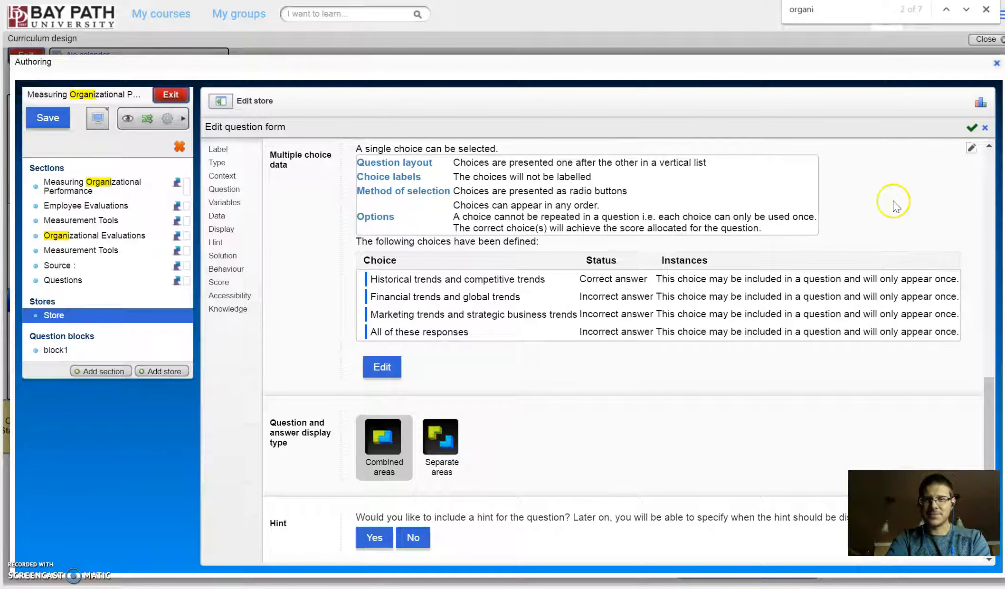
click(972, 128)
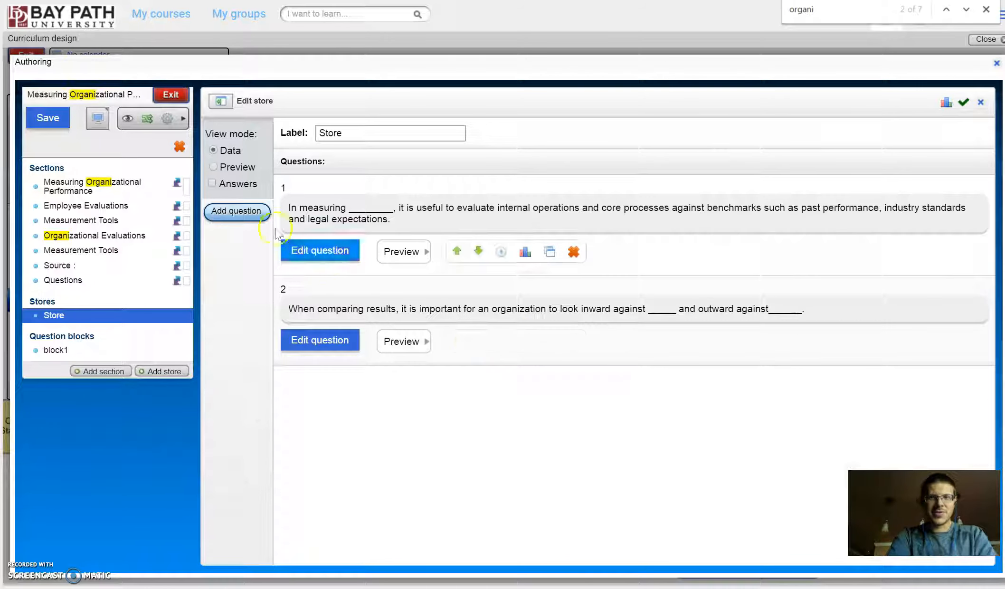
click(54, 354)
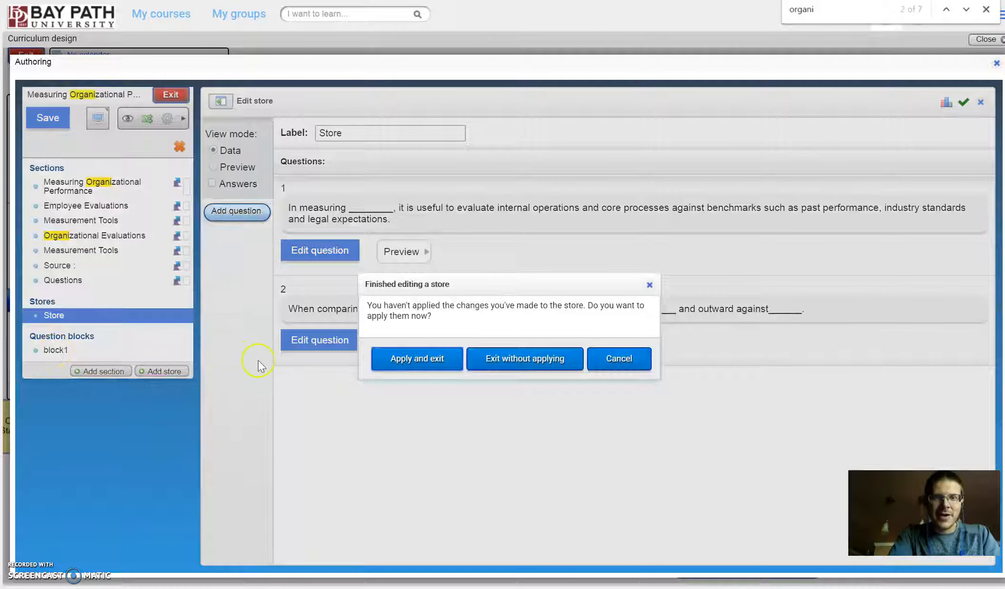
click(393, 358)
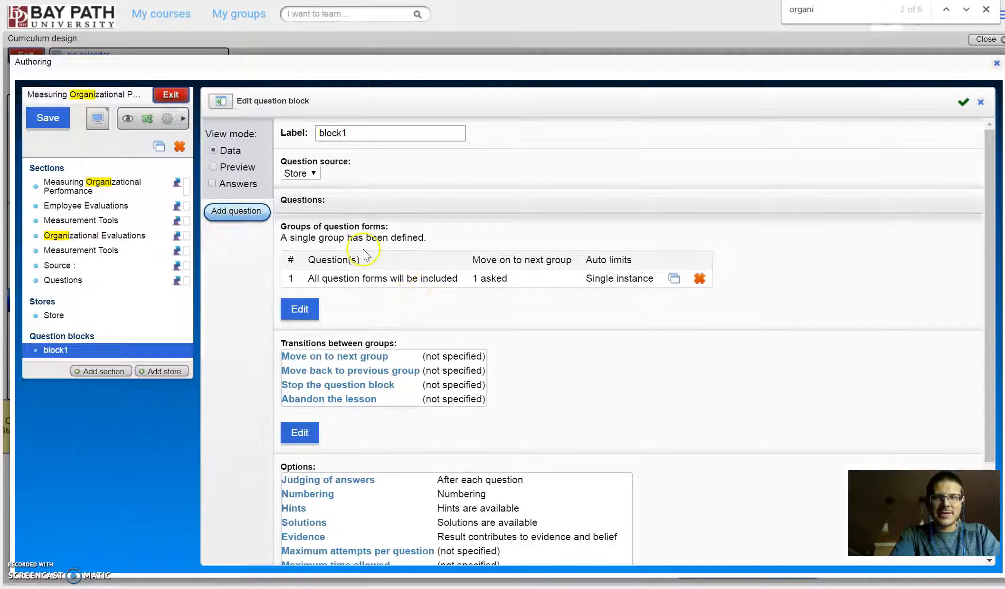
Step: Delete the single question group from block1 and set delivery of the block to stop after 4 questions asked
drag(428, 237, 288, 236)
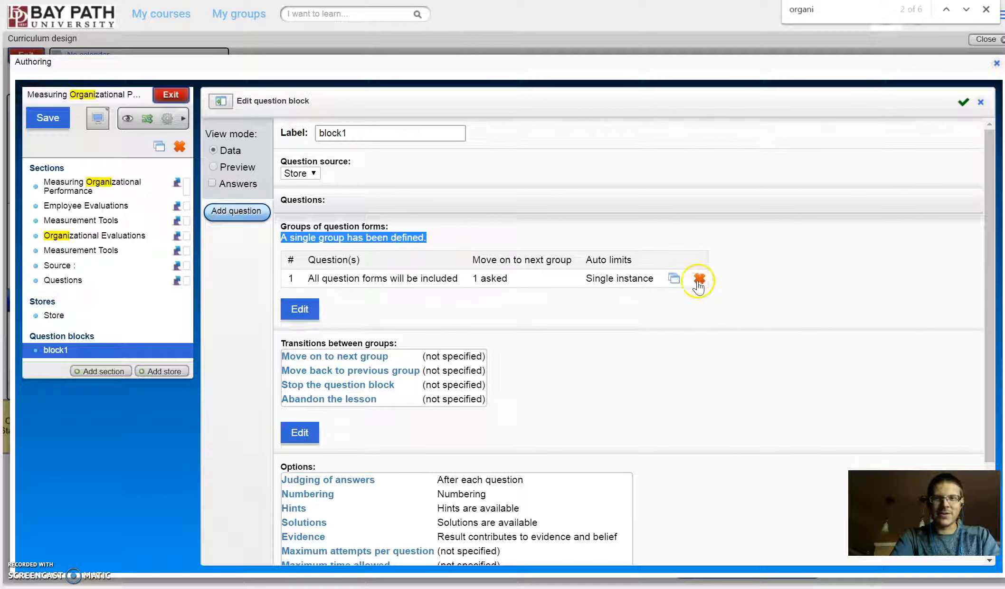
click(698, 281)
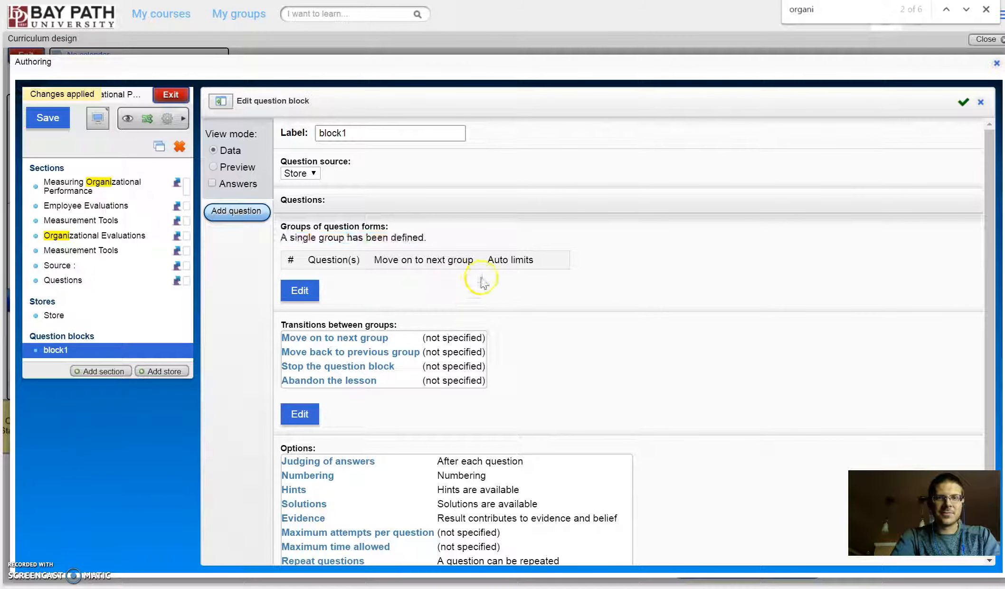
click(301, 415)
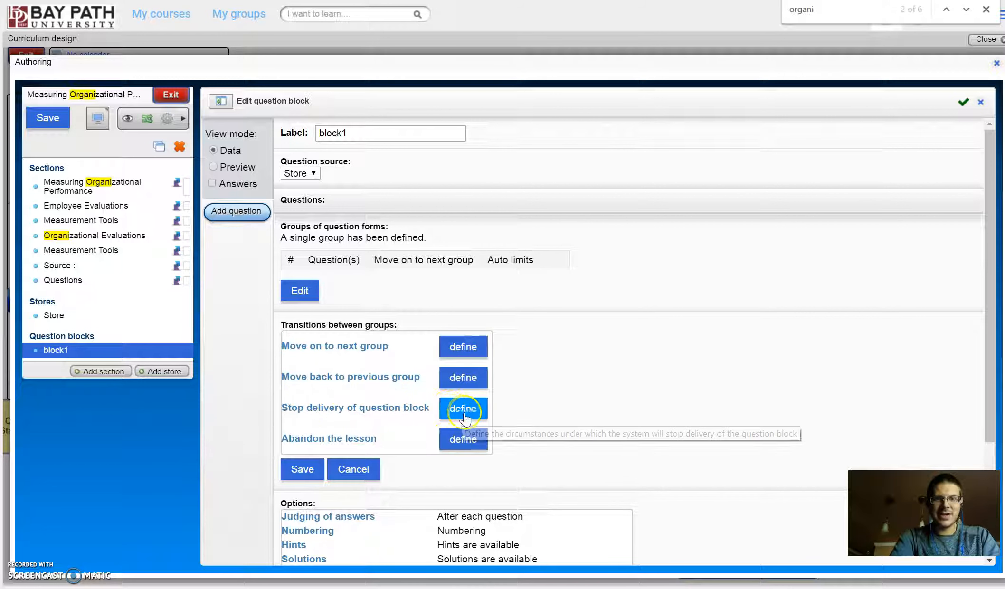
click(467, 414)
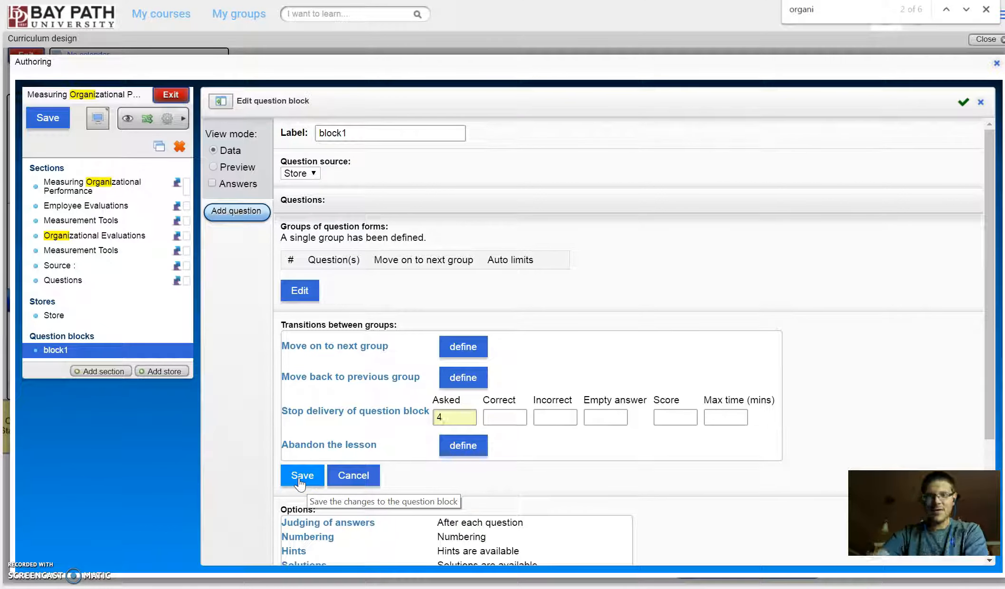
click(299, 481)
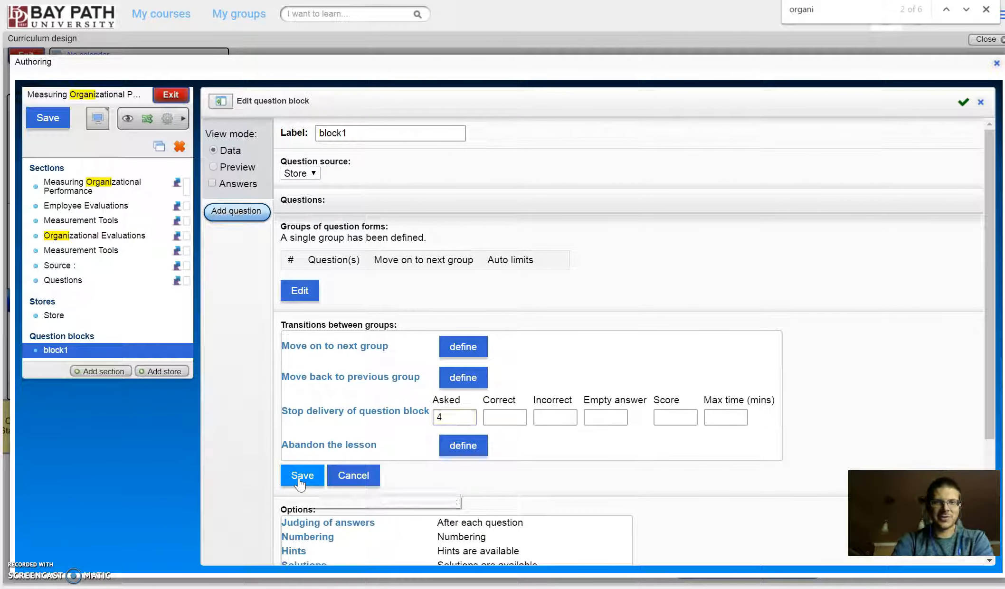
Step: Choose Store as block1's question source, set its repeat option to "A question can only appear once", and apply the block changes
click(312, 173)
click(309, 195)
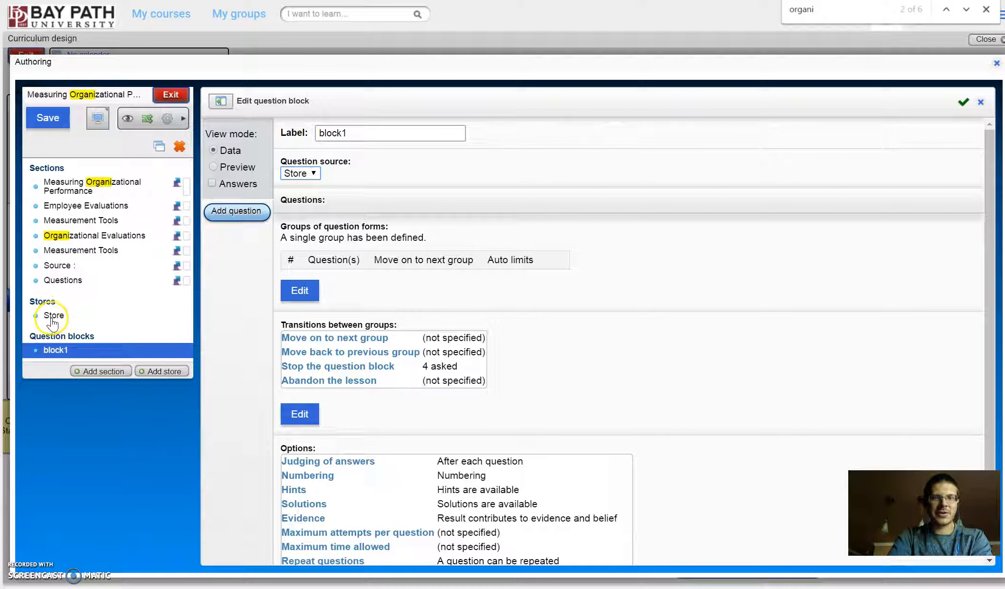
scroll(321, 442, down, 2)
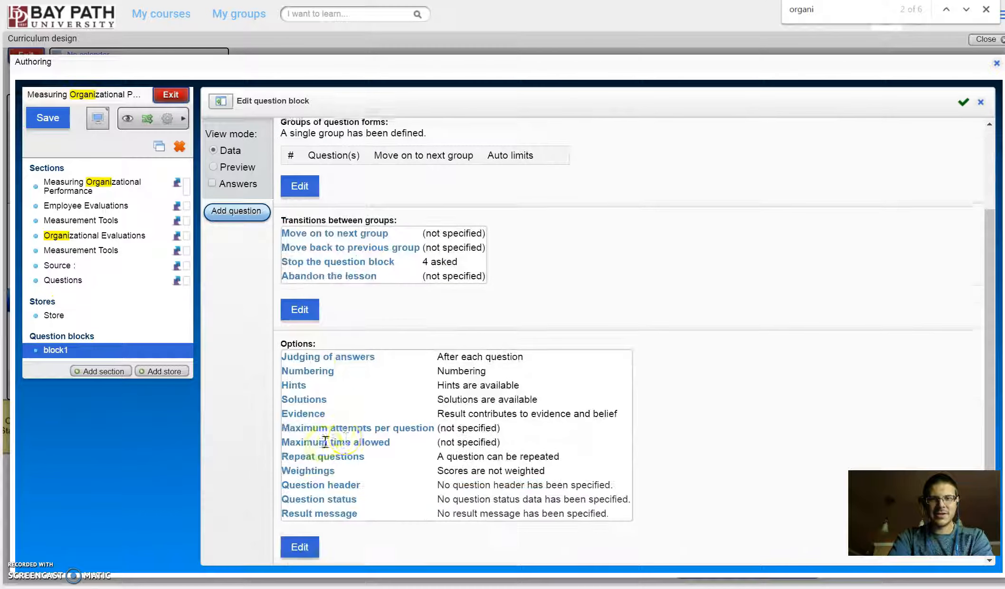
drag(499, 458, 440, 453)
click(300, 545)
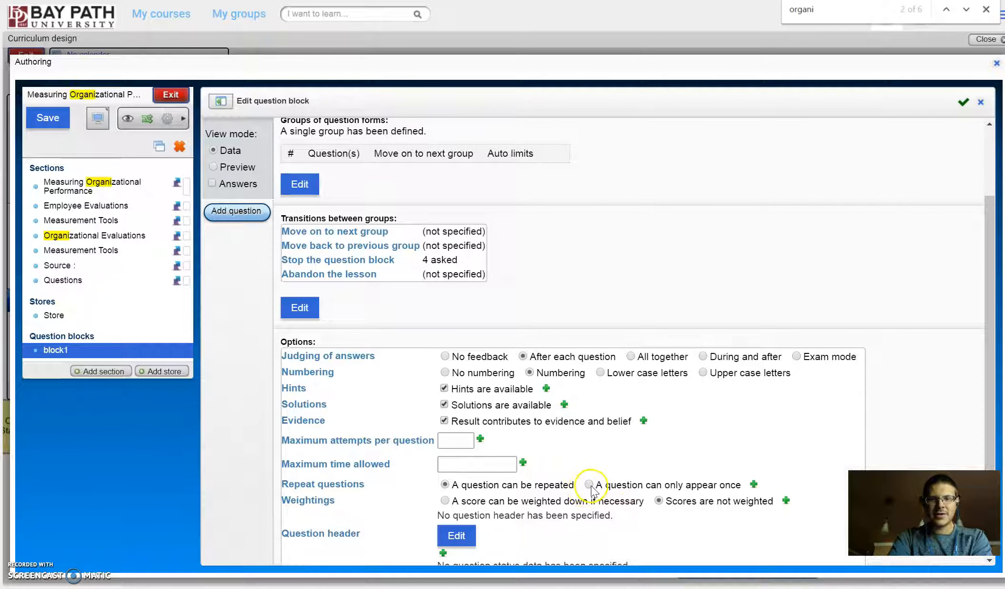
scroll(442, 457, down, 2)
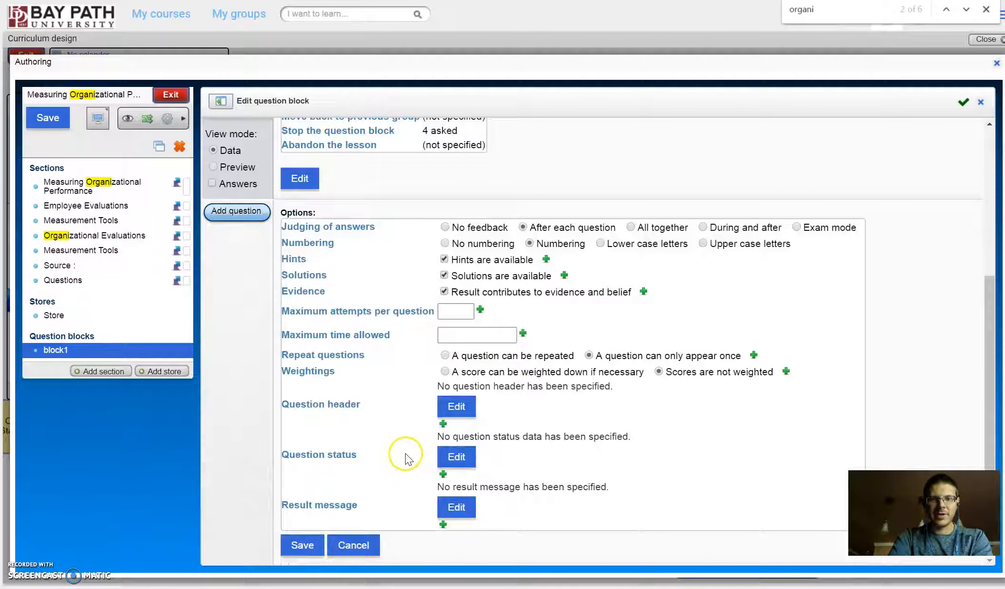
click(299, 545)
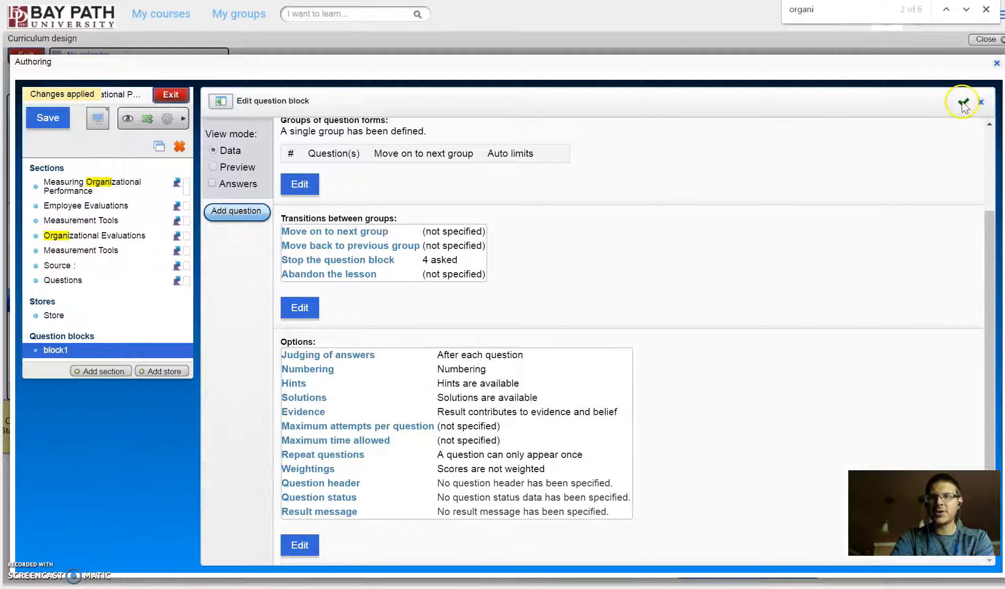
click(963, 102)
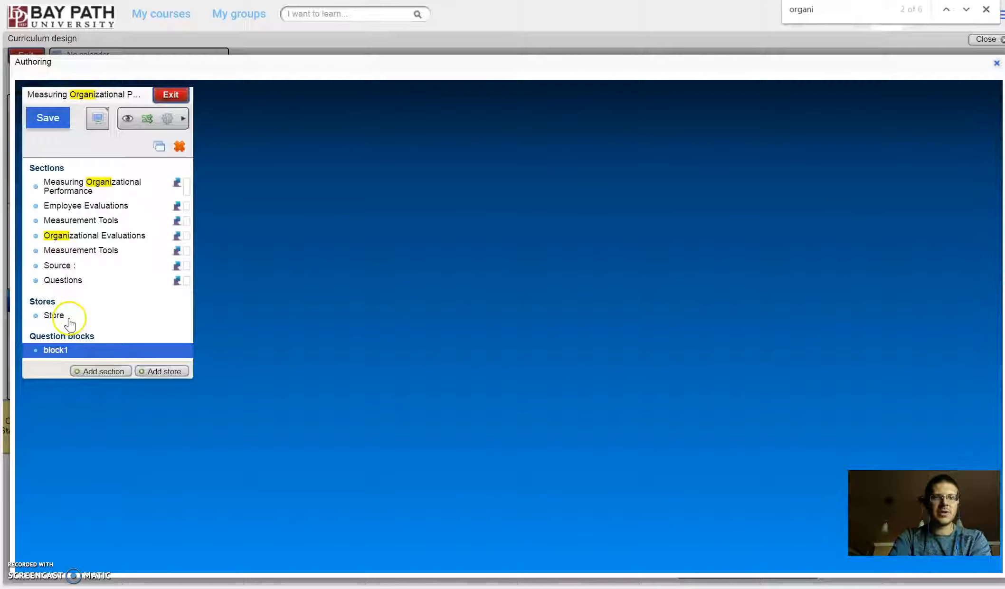
Step: Preview the Questions section, submit "All of these responses" for the first question, and continue to the second
click(70, 311)
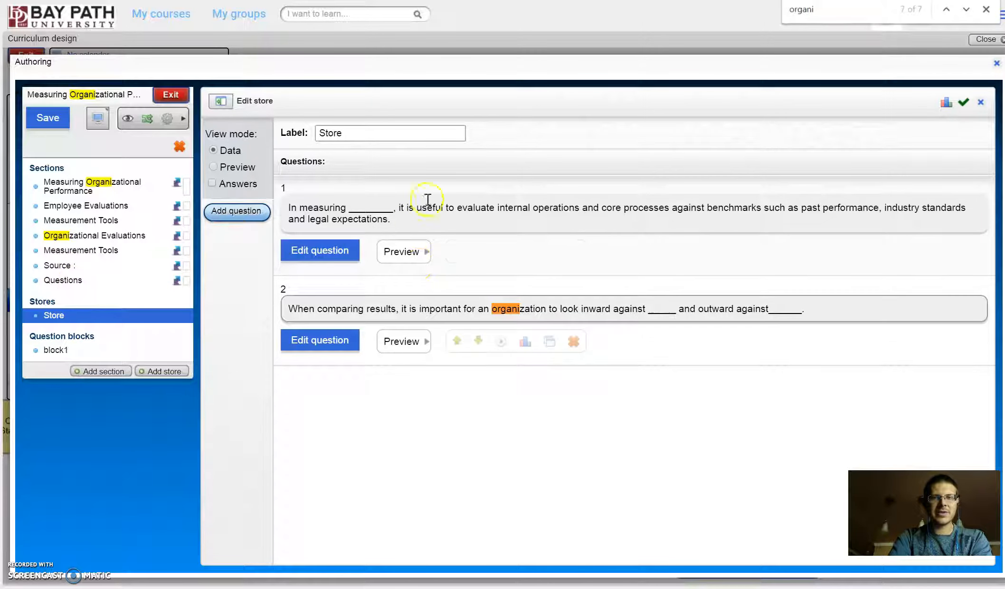
click(70, 281)
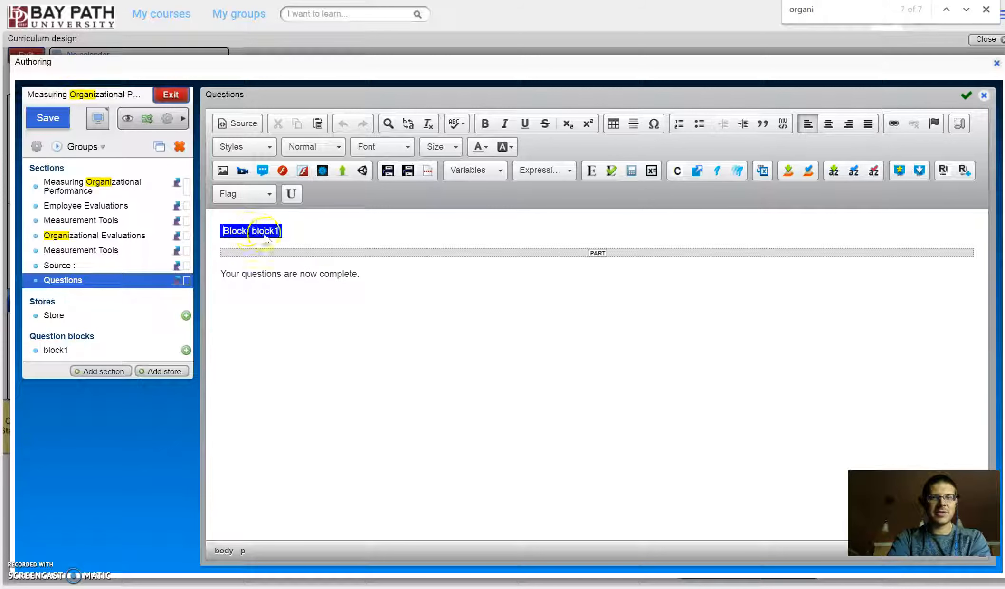
click(127, 118)
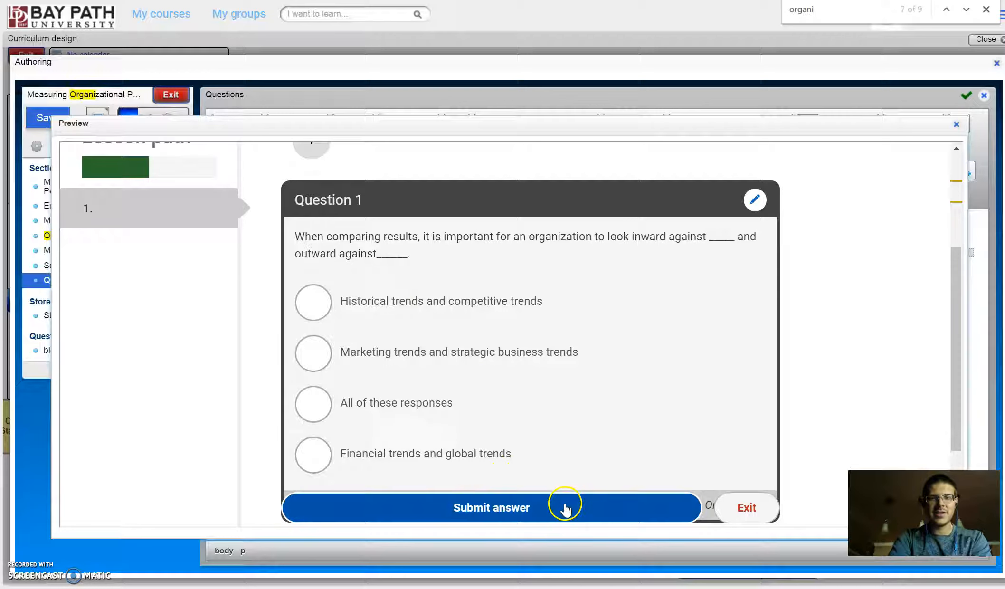
click(320, 415)
click(469, 507)
click(503, 506)
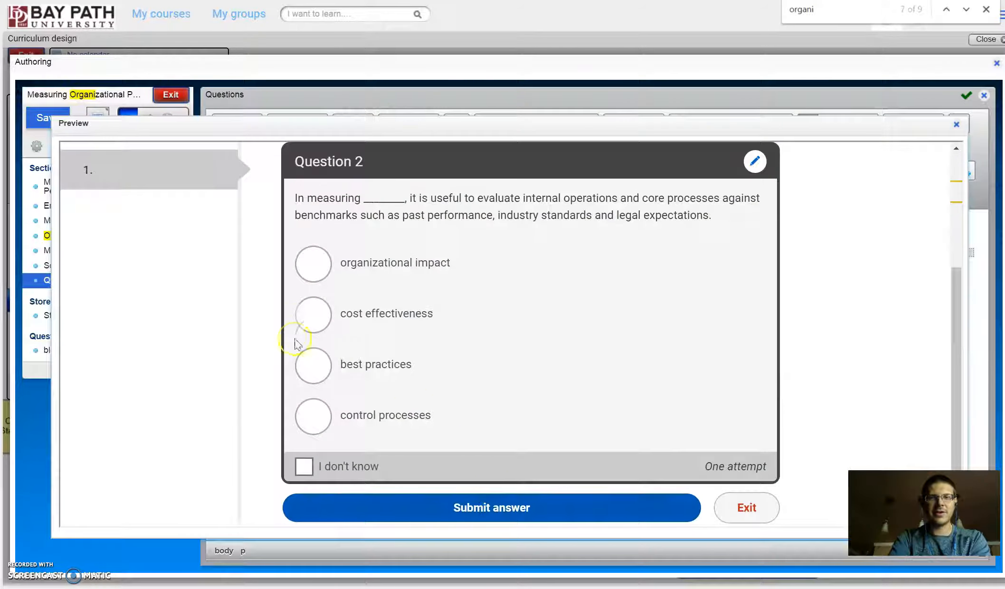
Step: Submit "organizational impact" for the second preview question, go on to the completion page to check the result line, and exit the preview
click(311, 367)
click(313, 321)
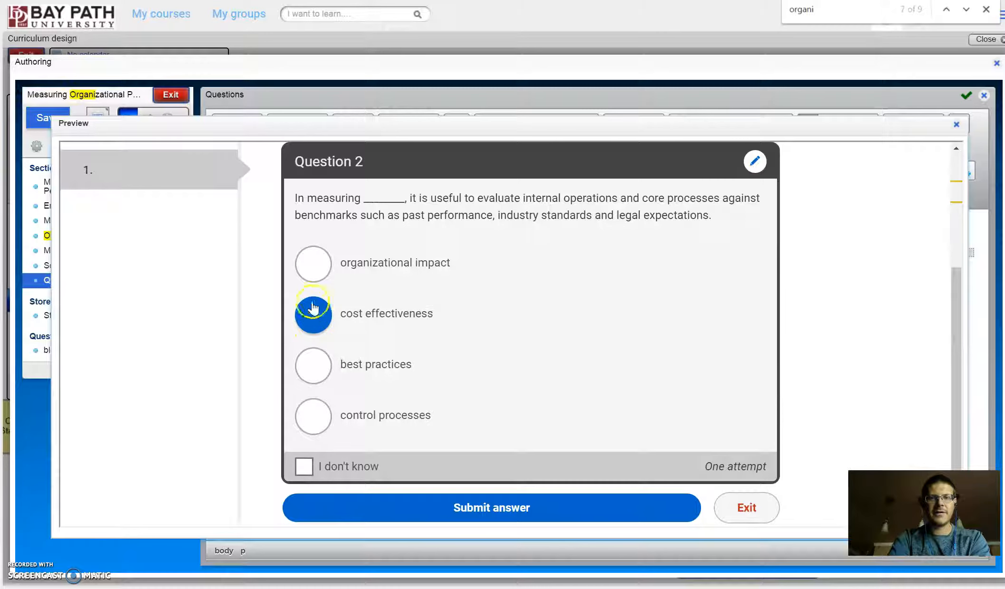
click(312, 277)
click(477, 508)
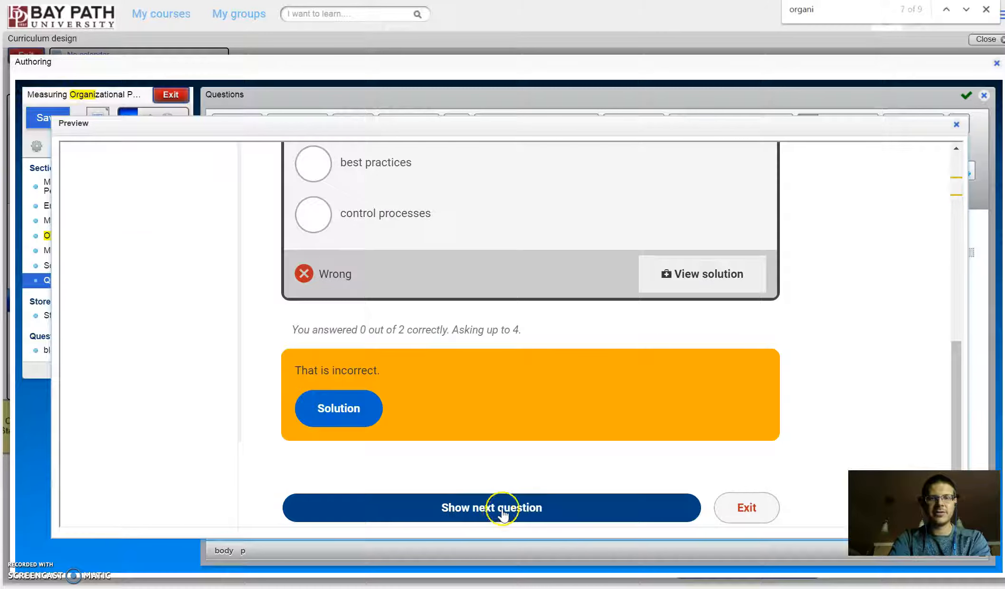
click(499, 520)
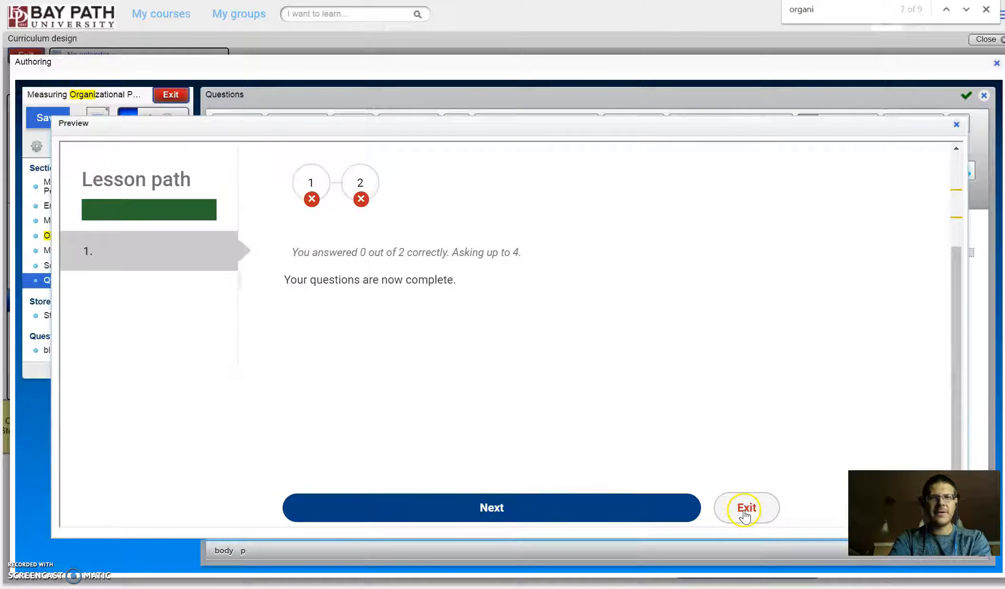
drag(521, 253, 444, 255)
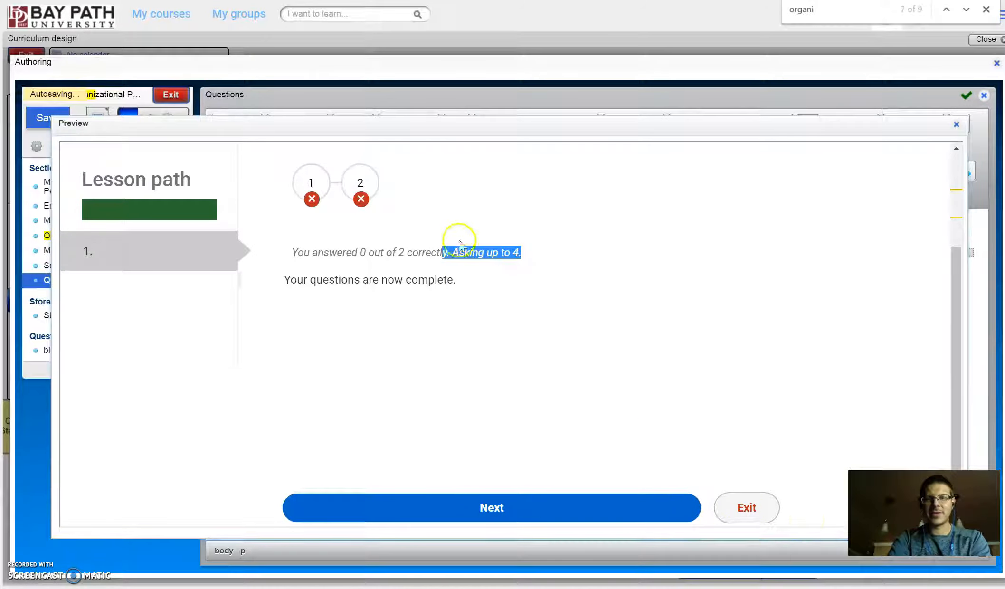
click(747, 507)
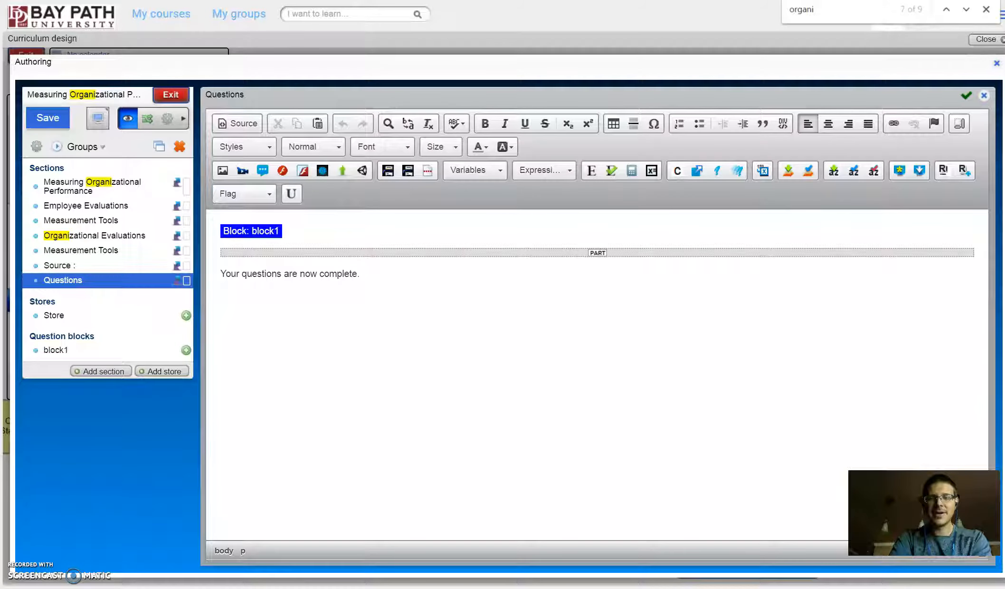